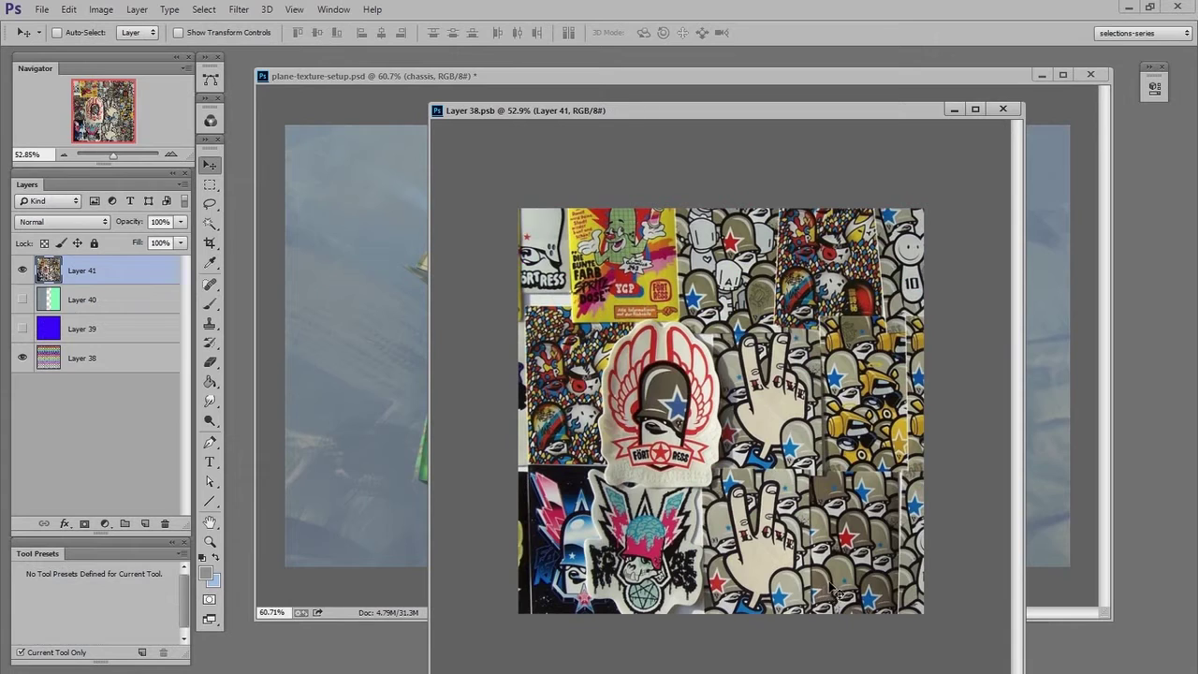
# Bring the spaceship document to the front and add an empty layer above the guides.
pyautogui.click(385, 593)
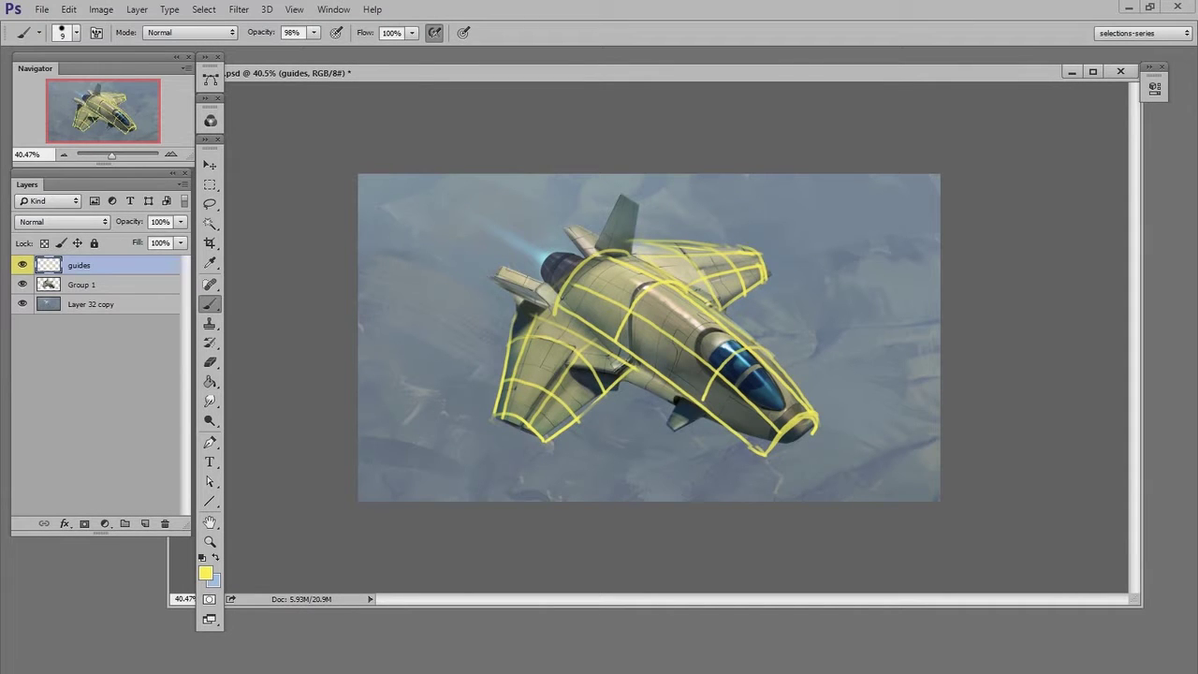
pyautogui.scroll(2, 826, 420)
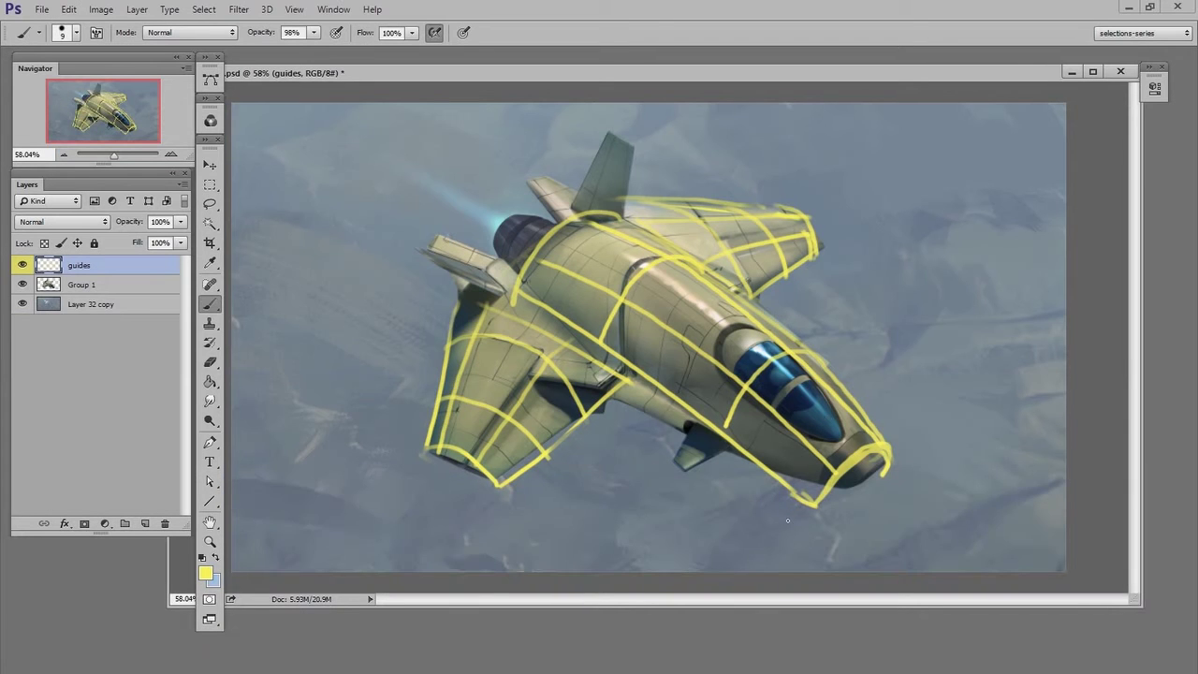
pyautogui.click(145, 525)
# Fill a tall rectangular selection with yellow on the new layer, then deselect.
pyautogui.click(209, 185)
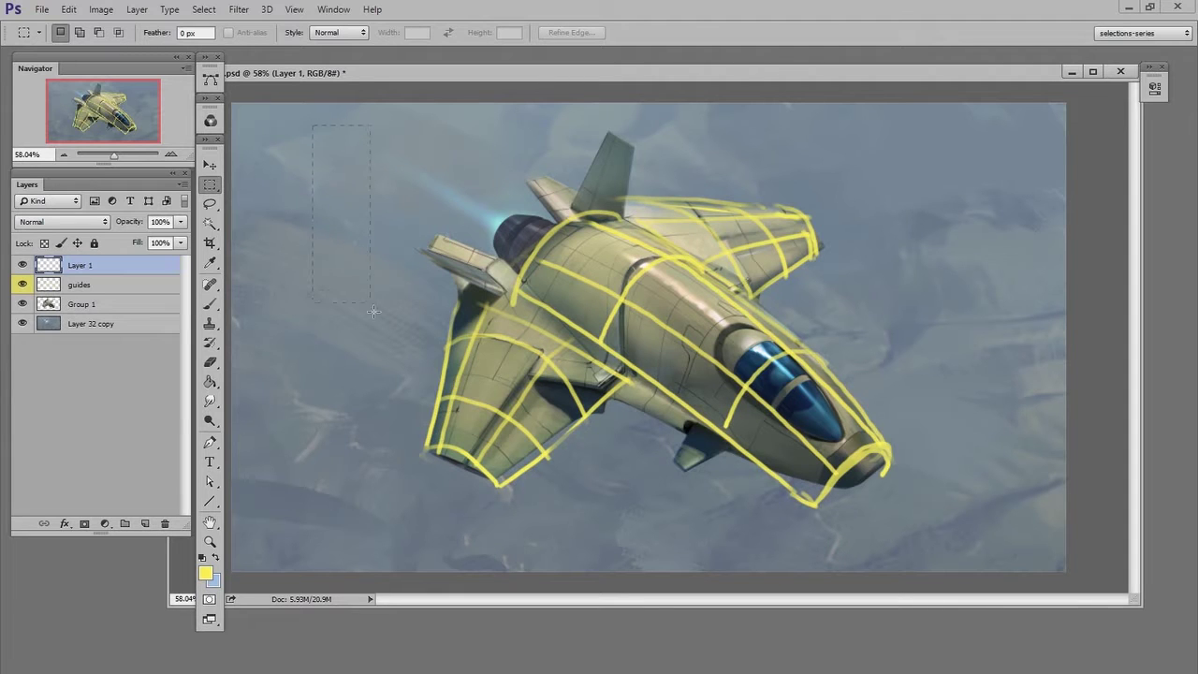
pyautogui.click(210, 382)
pyautogui.click(411, 374)
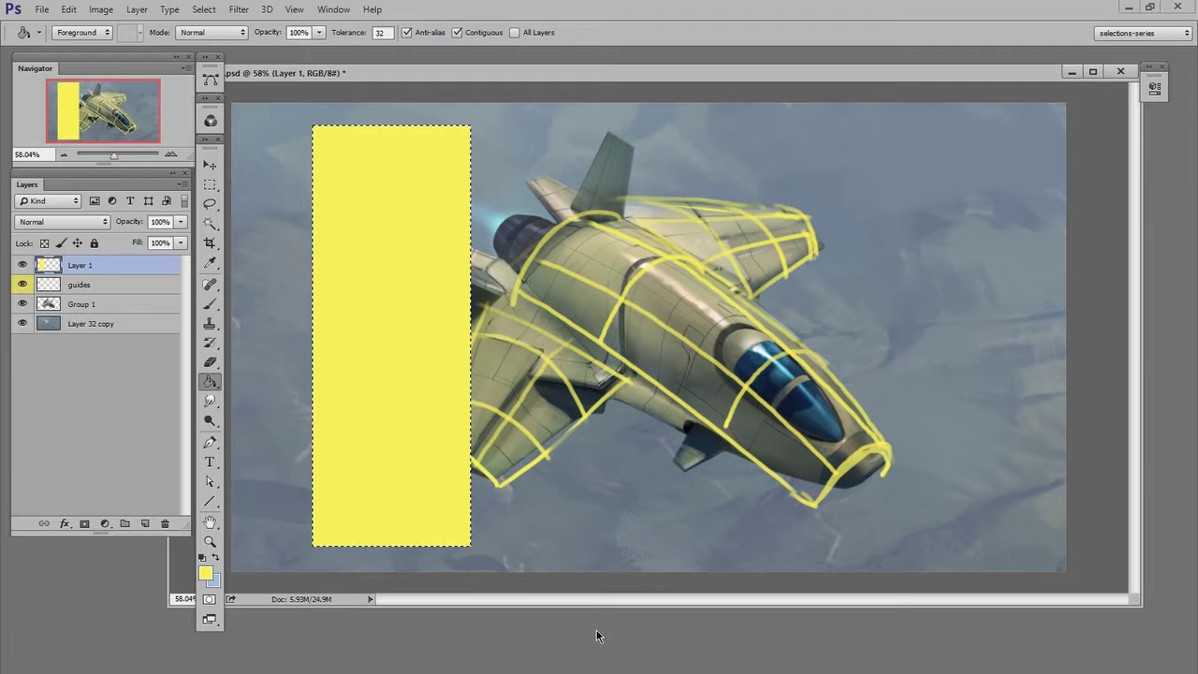
pyautogui.hotkey('ctrl', 'd')
# Pick a grey colour and brush grey strokes across the lower rectangle.
pyautogui.press('i')
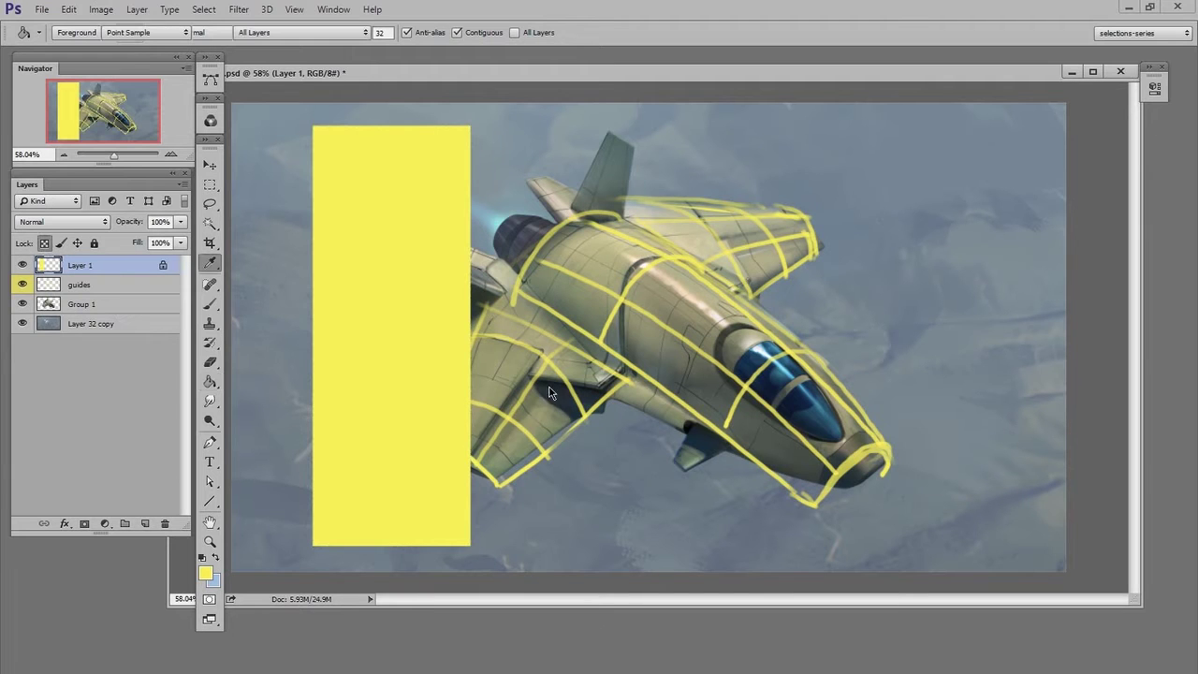
pyautogui.click(205, 573)
pyautogui.click(599, 391)
pyautogui.click(927, 329)
pyautogui.press('b')
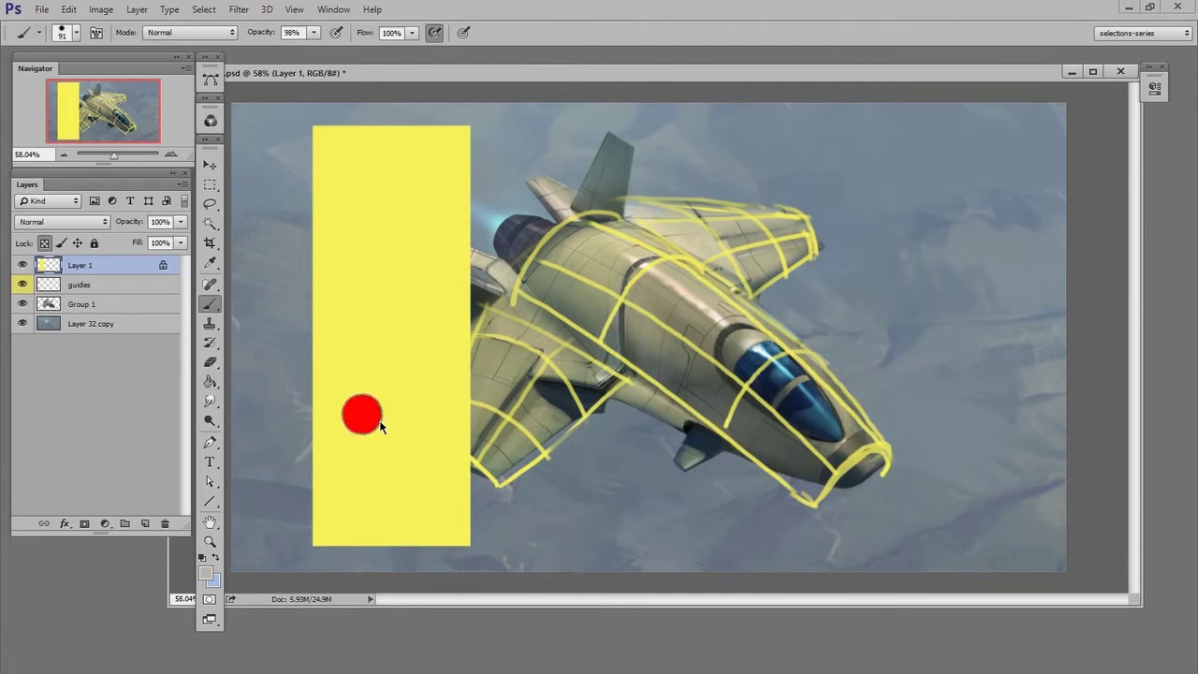
pyautogui.moveTo(300, 422)
pyautogui.mouseDown()
pyautogui.moveTo(477, 440)
pyautogui.moveTo(298, 524)
pyautogui.moveTo(478, 536)
pyautogui.mouseUp()
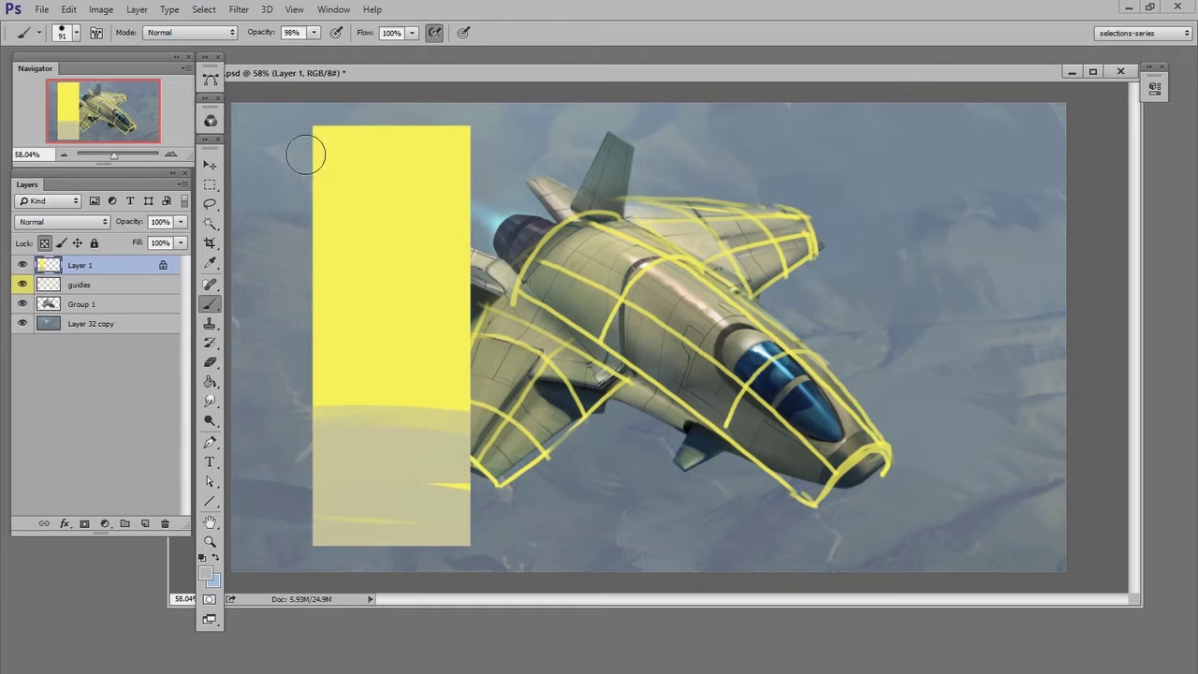
# Paint more grey over the rectangle's strips and repaint the yellow band's edge.
pyautogui.moveTo(305, 150); pyautogui.dragTo(515, 140)
pyautogui.moveTo(372, 160)
pyautogui.mouseDown()
pyautogui.moveTo(553, 198)
pyautogui.moveTo(397, 206)
pyautogui.mouseUp()
pyautogui.moveTo(319, 234)
pyautogui.mouseDown()
pyautogui.moveTo(473, 236)
pyautogui.moveTo(281, 251)
pyautogui.mouseUp()
pyautogui.keyDown('alt'); pyautogui.click(378, 366); pyautogui.keyUp('alt')
pyautogui.moveTo(324, 393); pyautogui.dragTo(423, 397)
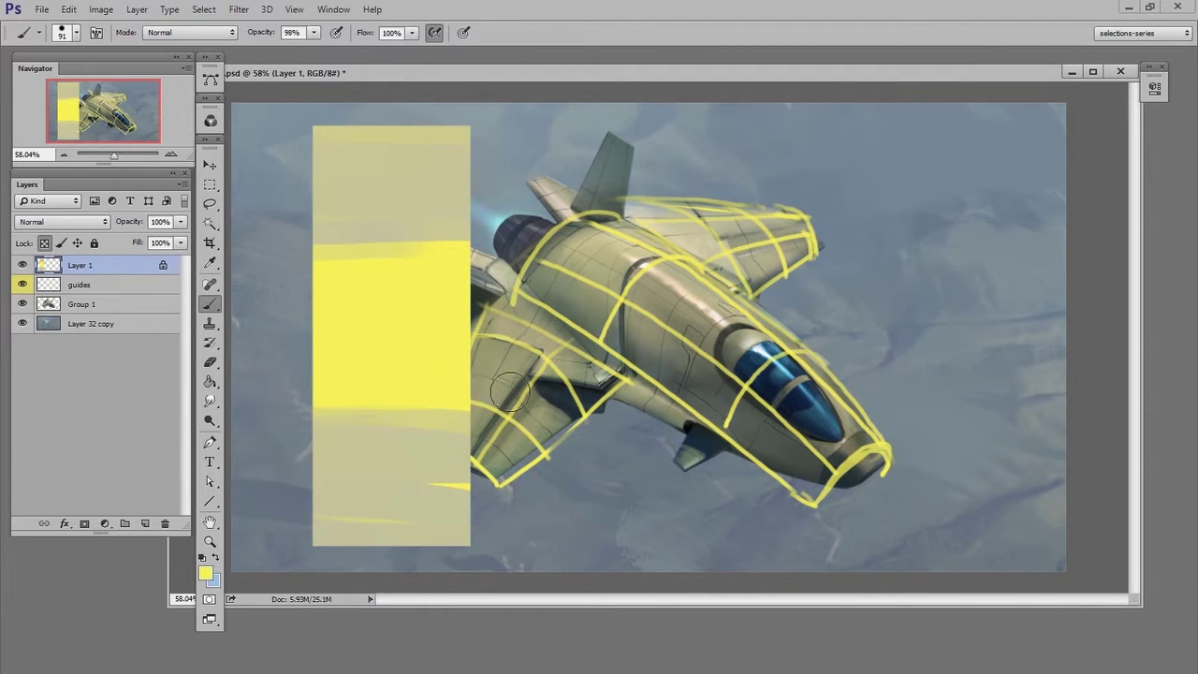
pyautogui.keyDown('alt'); pyautogui.click(373, 449); pyautogui.keyUp('alt')
# Paint dark vertical stripes on a clipped layer and merge them into the rectangle.
pyautogui.hotkey('ctrl', 'shift', 'alt', 'n')
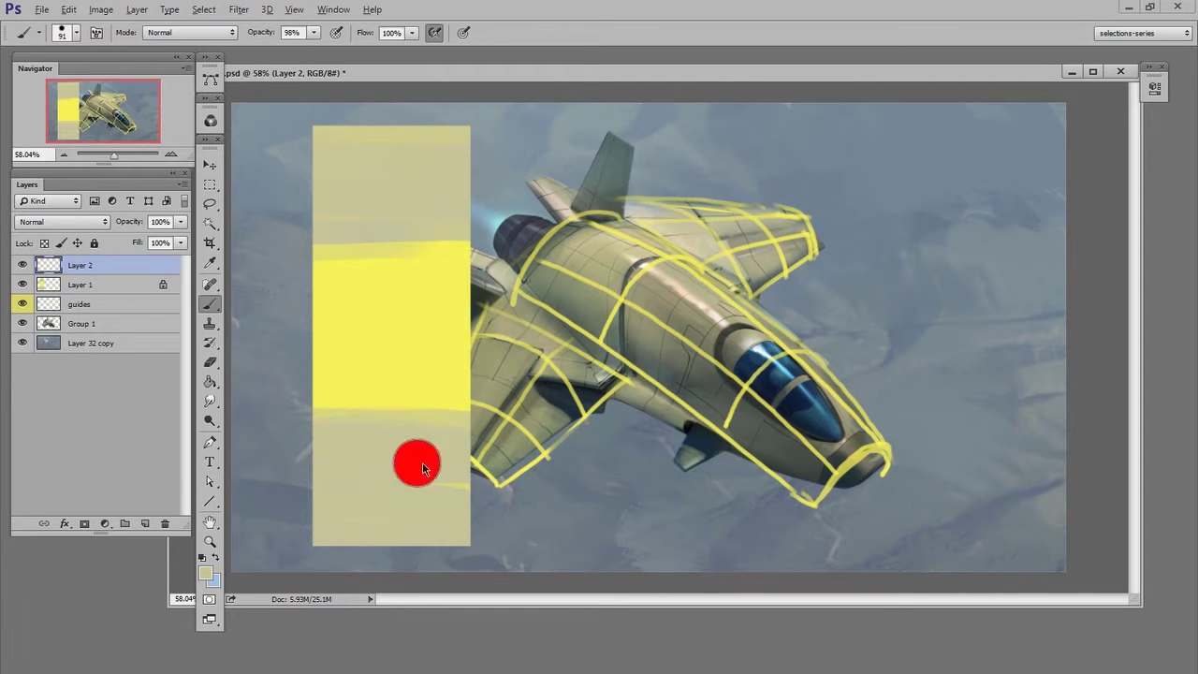
pyautogui.moveTo(414, 459); pyautogui.dragTo(433, 493)
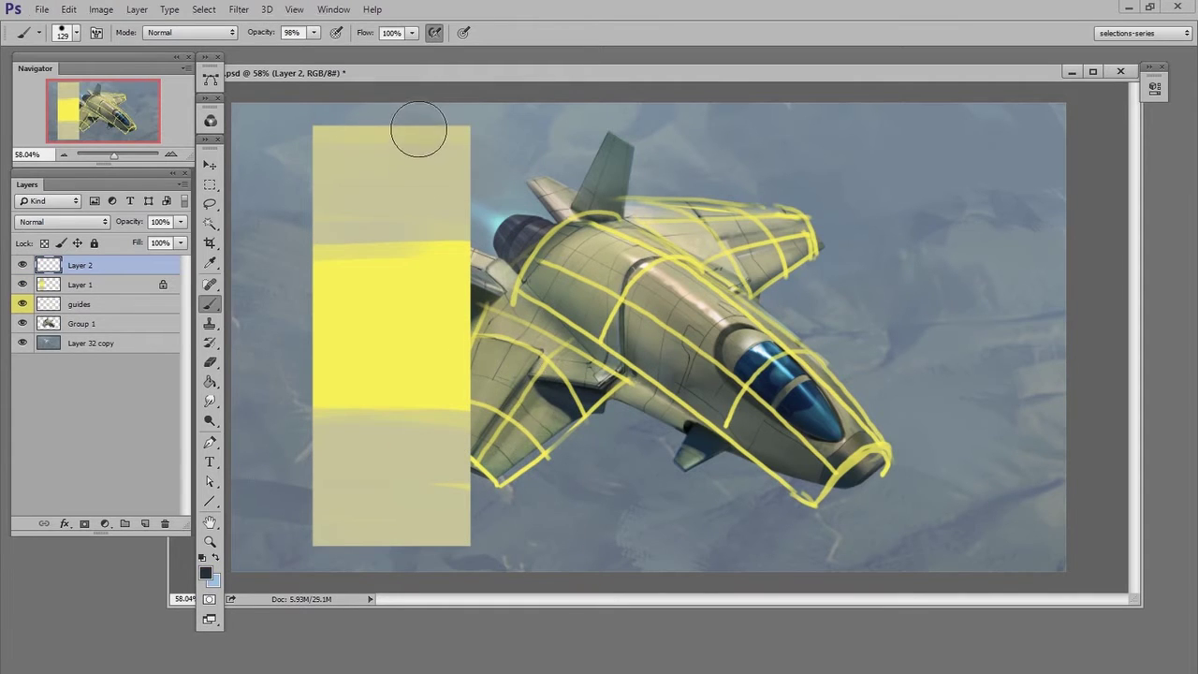
pyautogui.moveTo(421, 128)
pyautogui.mouseDown()
pyautogui.moveTo(431, 359)
pyautogui.moveTo(460, 554)
pyautogui.mouseUp()
pyautogui.hotkey('ctrl', 'alt', 'g')
pyautogui.moveTo(440, 131)
pyautogui.mouseDown()
pyautogui.moveTo(439, 543)
pyautogui.moveTo(428, 524)
pyautogui.mouseUp()
pyautogui.hotkey('ctrl', 'e')
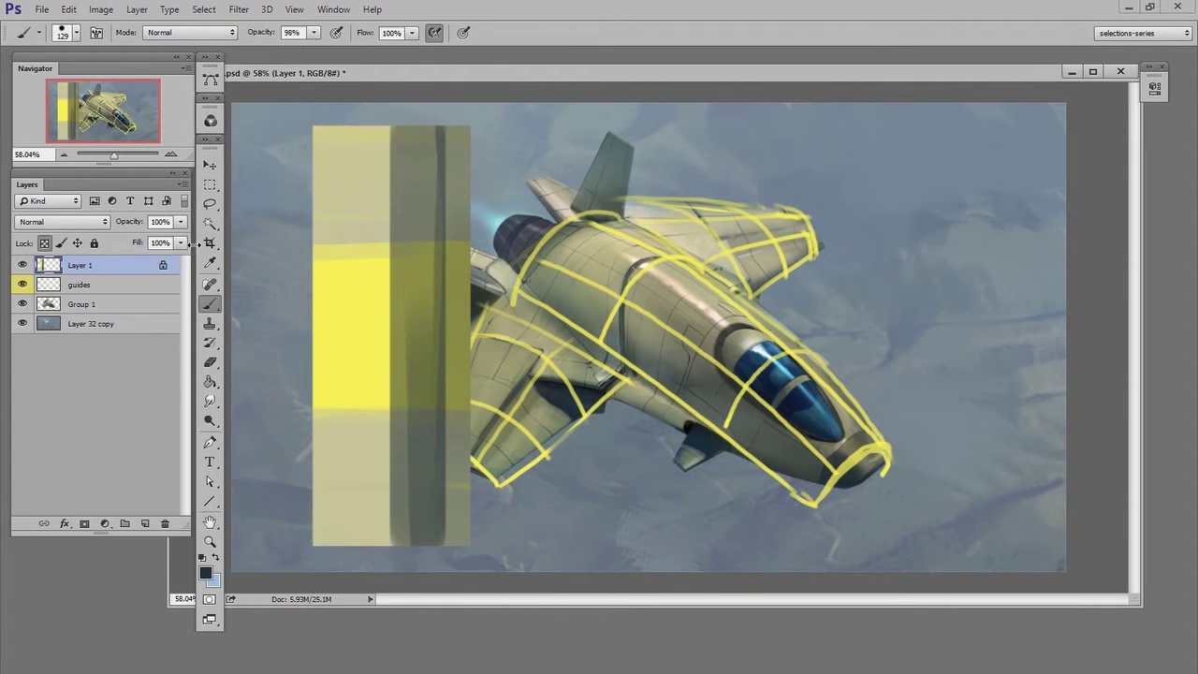
# Move the swatch to the canvas's right side and convert it to a smart object.
pyautogui.press('v')
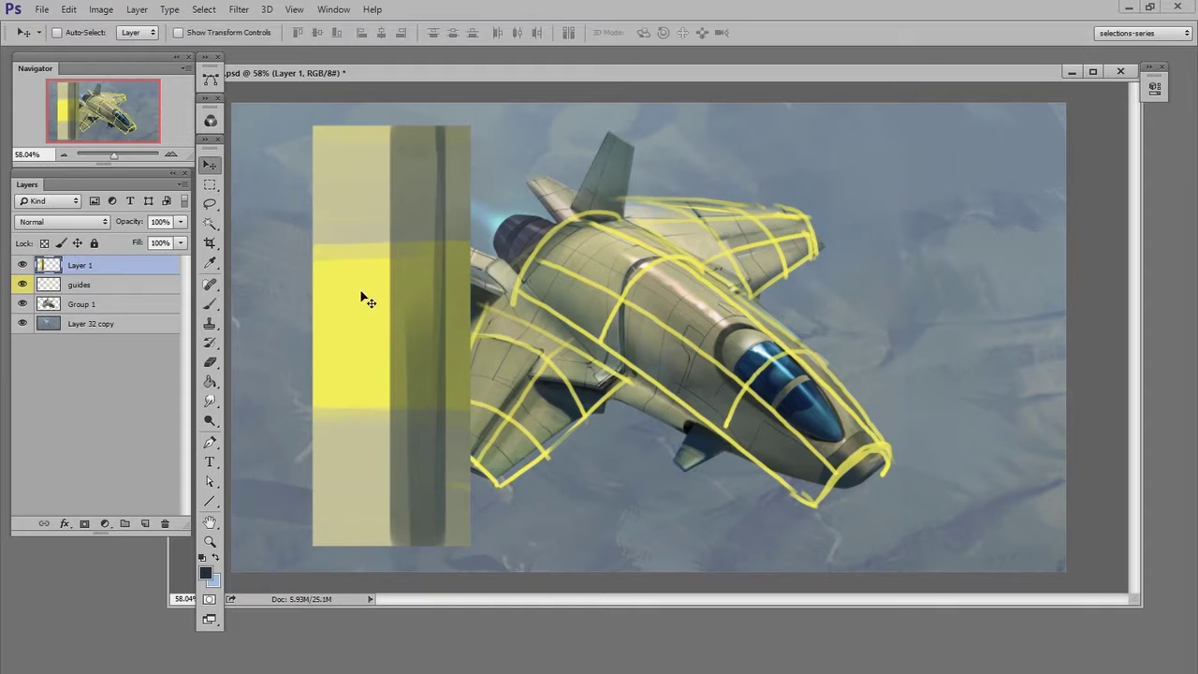
pyautogui.moveTo(361, 297); pyautogui.dragTo(876, 297)
pyautogui.rightClick(78, 269)
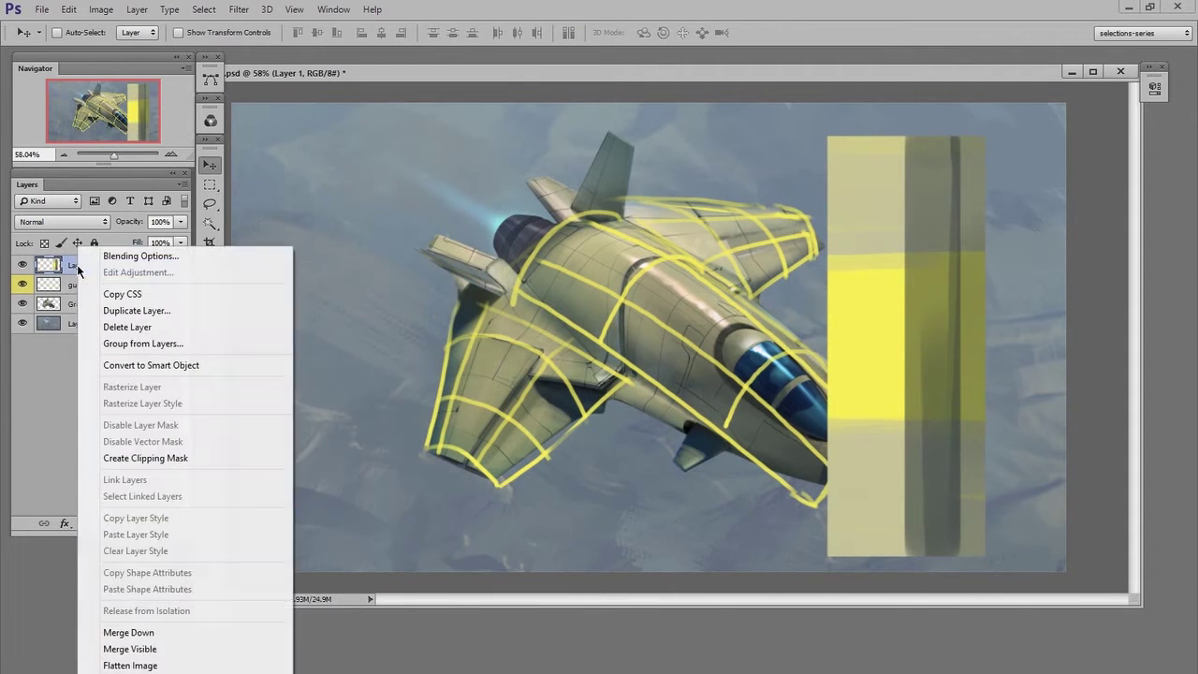
pyautogui.click(187, 367)
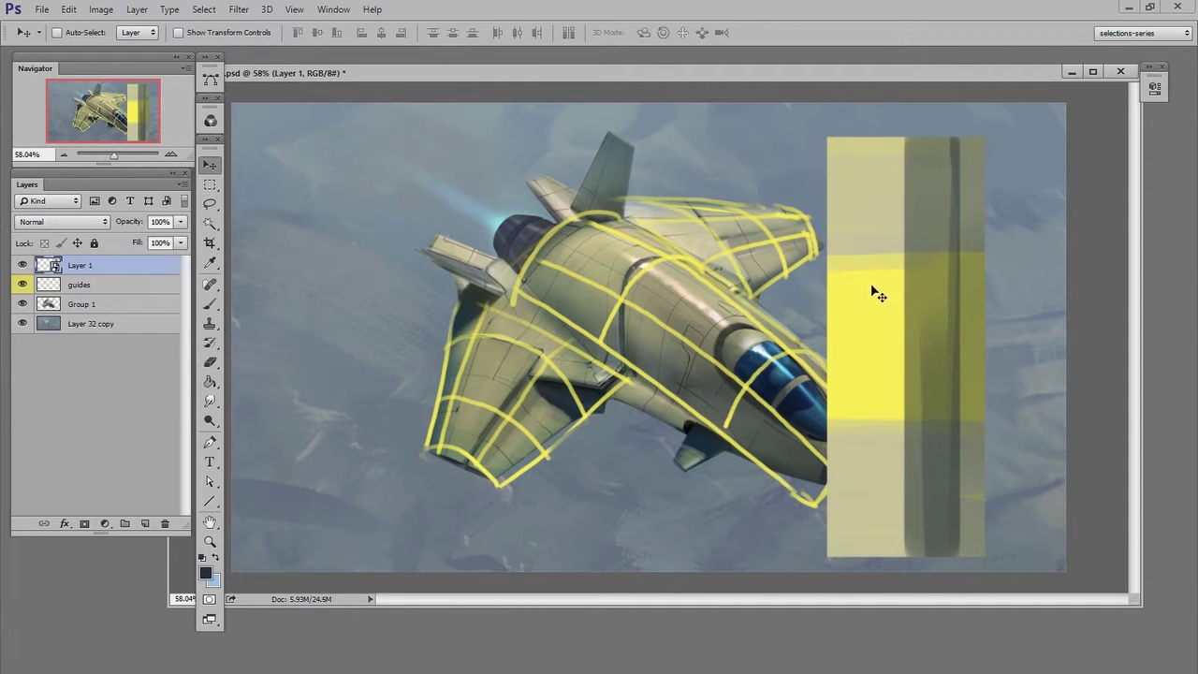
# Free-transform the swatch toward the ship and lower its opacity to about 48%.
pyautogui.hotkey('ctrl', 't')
pyautogui.moveTo(927, 281); pyautogui.dragTo(823, 285)
pyautogui.click(181, 221)
pyautogui.click(138, 241)
pyautogui.moveTo(137, 242); pyautogui.dragTo(143, 242)
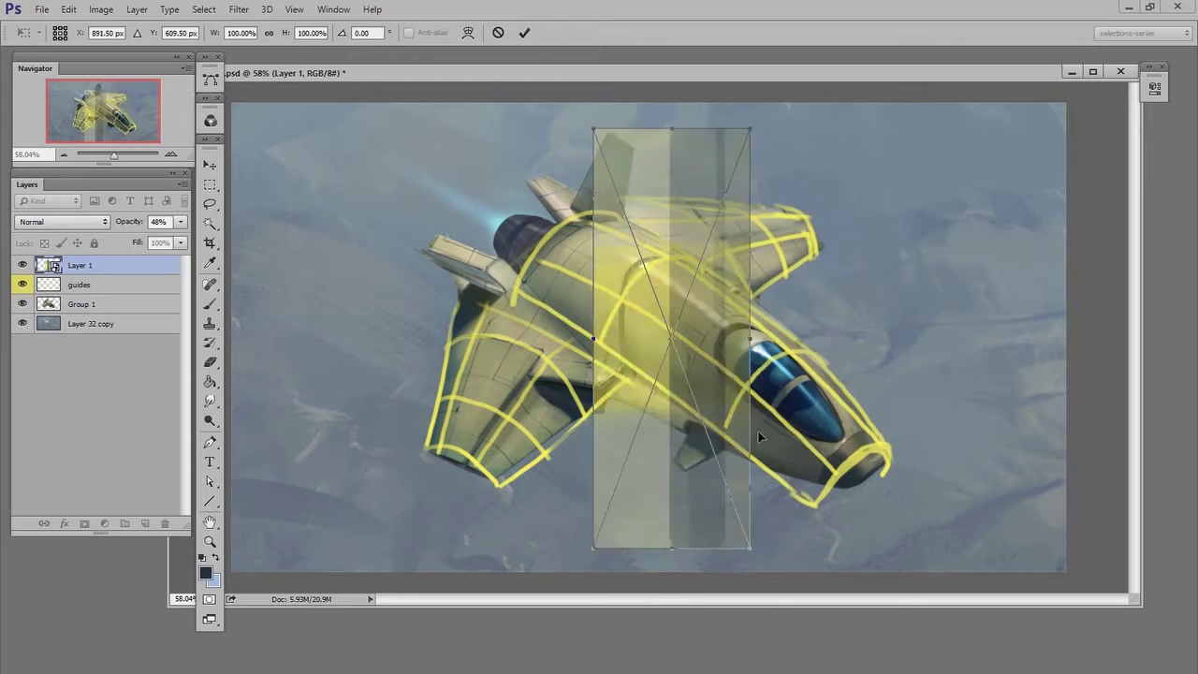
# Rotate the swatch to the ship's angle and stretch its corners along the fuselage.
pyautogui.moveTo(776, 172); pyautogui.dragTo(800, 172)
pyautogui.moveTo(876, 562)
pyautogui.mouseDown()
pyautogui.moveTo(830, 548)
pyautogui.moveTo(867, 491)
pyautogui.mouseUp()
pyautogui.moveTo(778, 520); pyautogui.dragTo(812, 508)
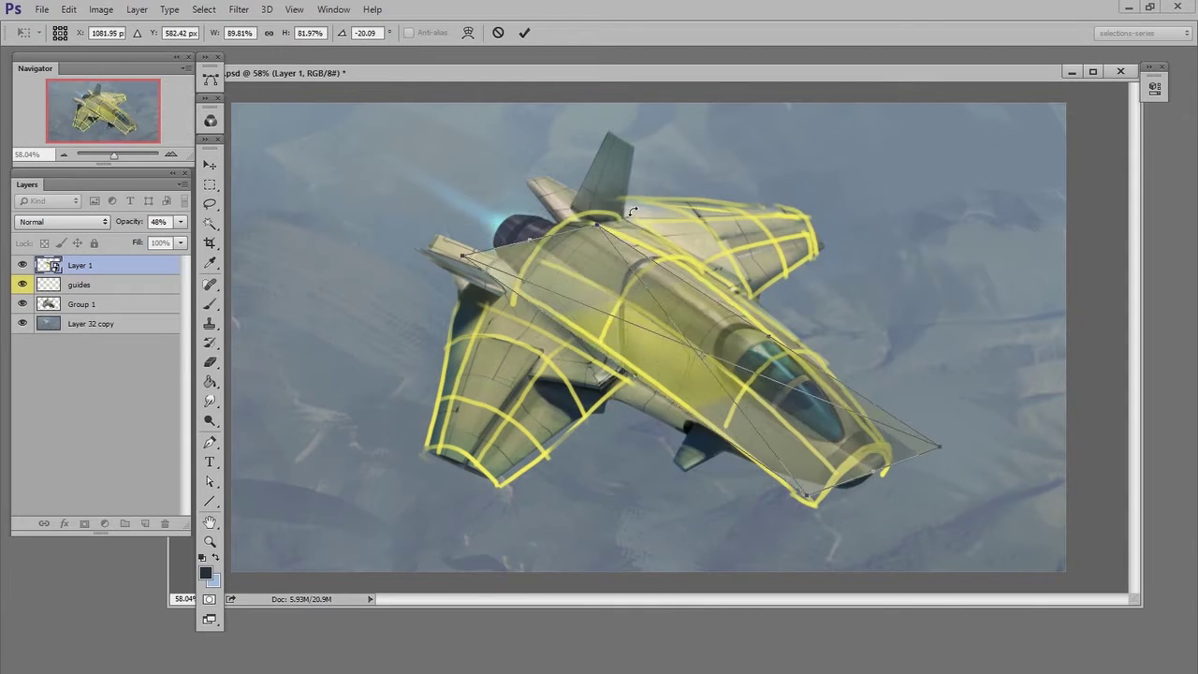
pyautogui.moveTo(908, 473); pyautogui.dragTo(913, 447)
pyautogui.moveTo(482, 225); pyautogui.dragTo(464, 255)
pyautogui.moveTo(618, 197)
pyautogui.mouseDown()
pyautogui.moveTo(602, 213)
pyautogui.moveTo(611, 197)
pyautogui.mouseUp()
pyautogui.moveTo(912, 448); pyautogui.dragTo(934, 435)
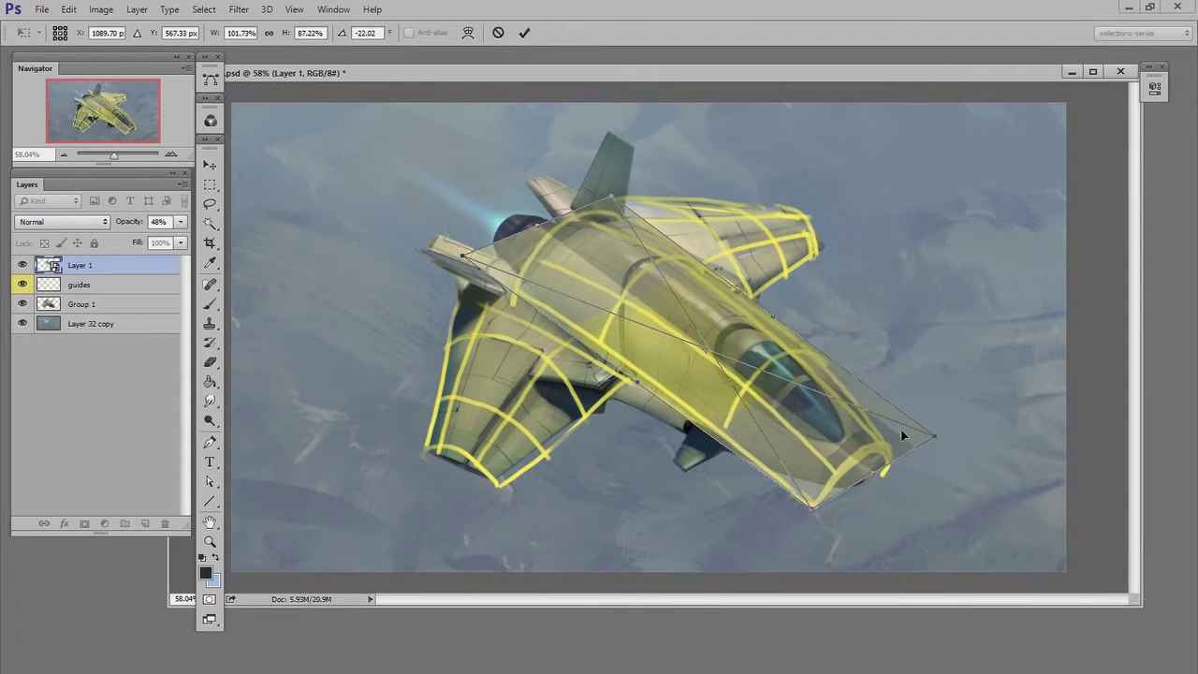
# Warp the swatch over the cockpit and nose, pulling its top edge onto the fuselage.
pyautogui.rightClick(744, 384)
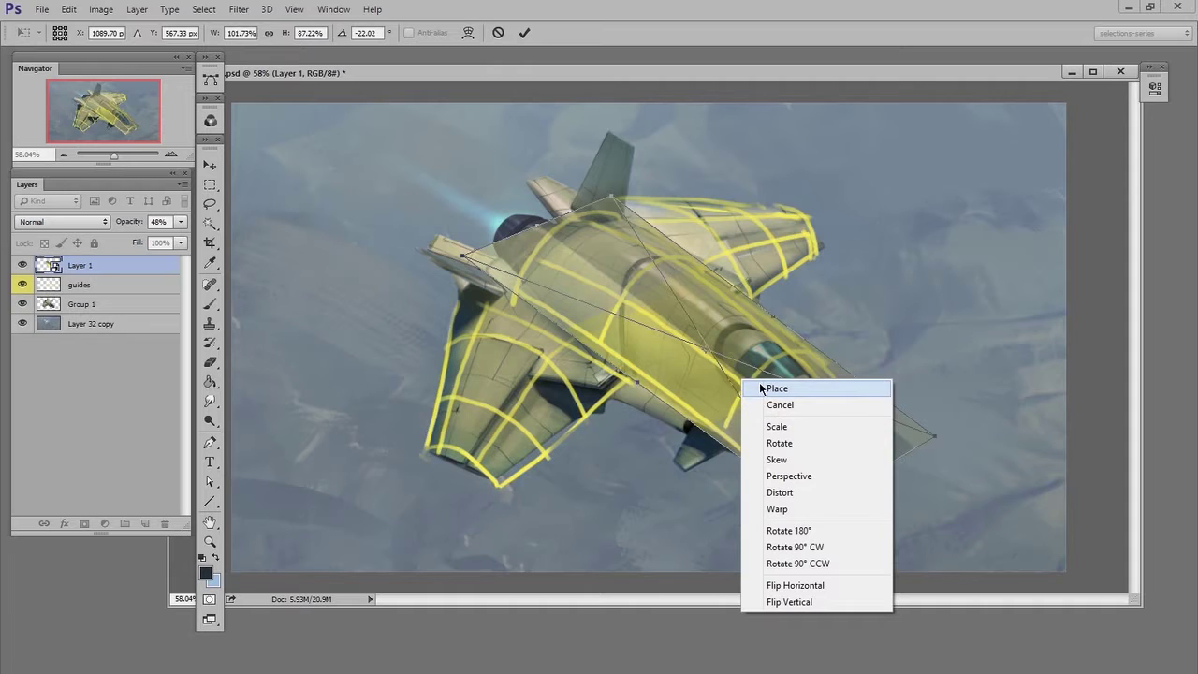
pyautogui.click(782, 510)
pyautogui.moveTo(789, 376)
pyautogui.mouseDown()
pyautogui.moveTo(797, 358)
pyautogui.moveTo(840, 362)
pyautogui.moveTo(721, 451)
pyautogui.mouseUp()
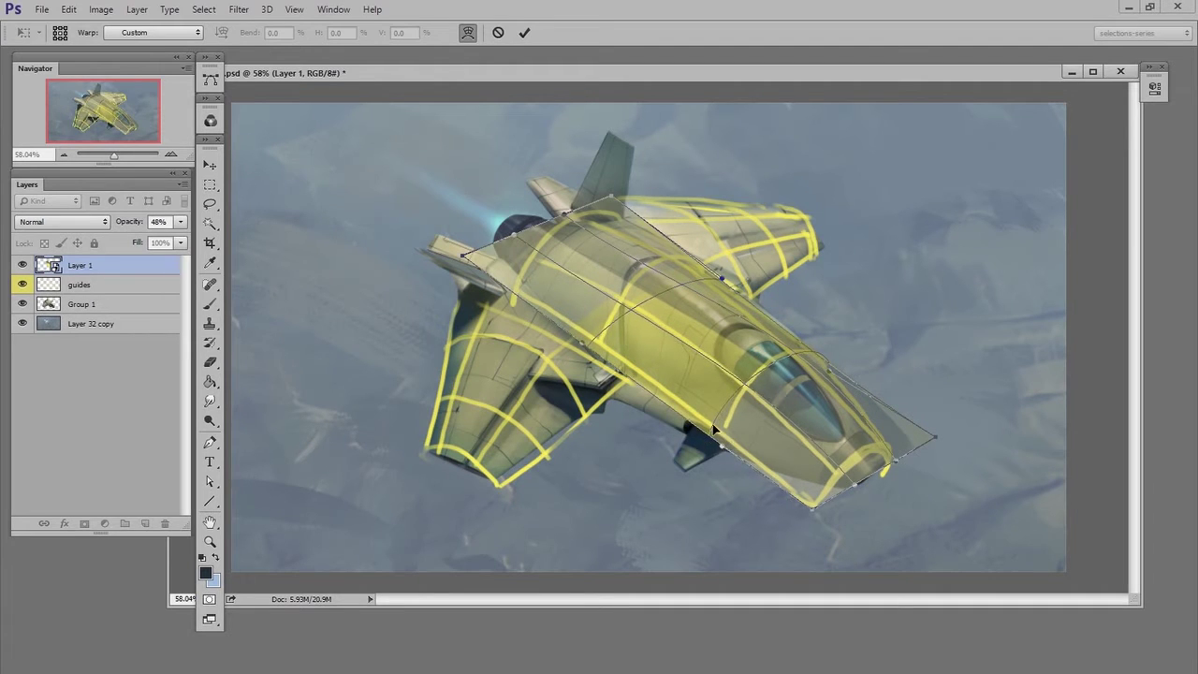
pyautogui.moveTo(715, 428); pyautogui.dragTo(764, 376)
pyautogui.moveTo(813, 514); pyautogui.dragTo(894, 458)
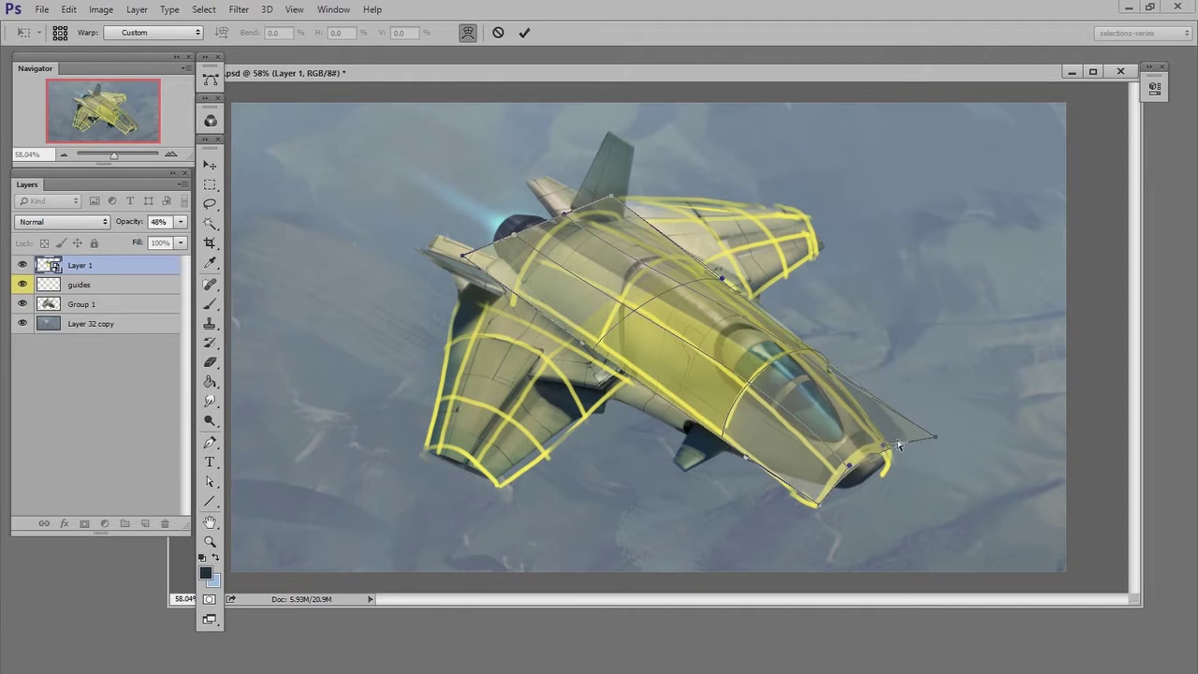
pyautogui.moveTo(893, 457)
pyautogui.mouseDown()
pyautogui.moveTo(831, 386)
pyautogui.moveTo(732, 353)
pyautogui.mouseUp()
pyautogui.moveTo(598, 199); pyautogui.dragTo(591, 247)
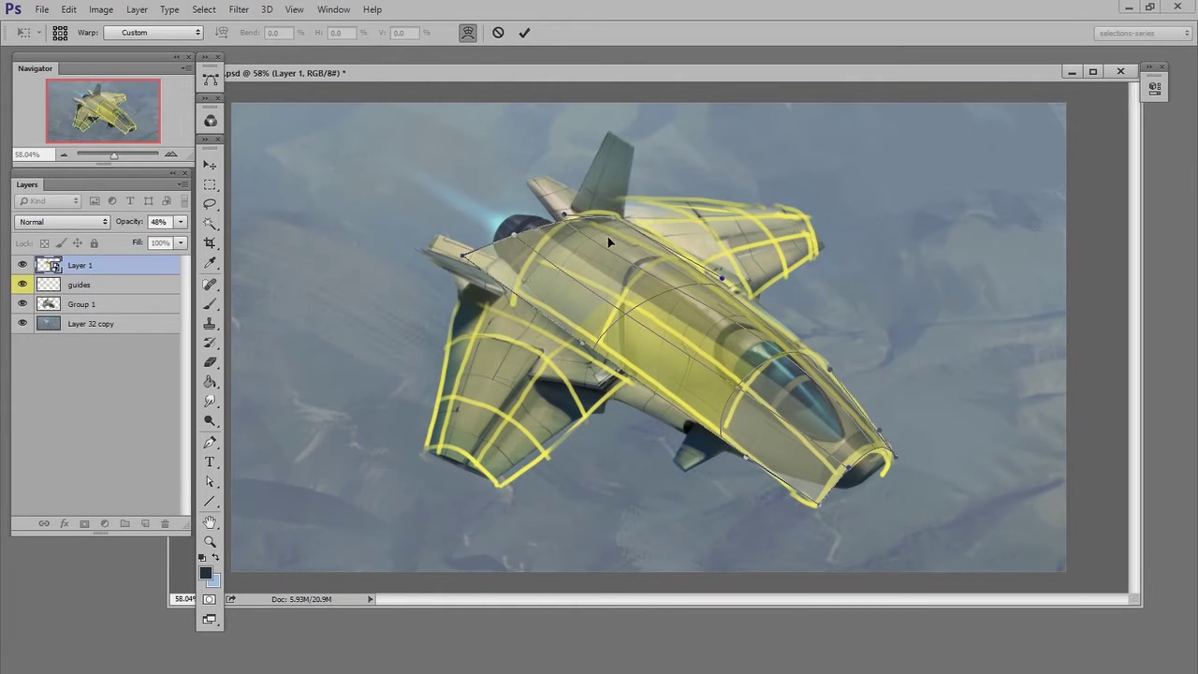
# Refine the warp mesh near the engine and nose to match the guides, then commit.
pyautogui.moveTo(459, 262); pyautogui.dragTo(506, 298)
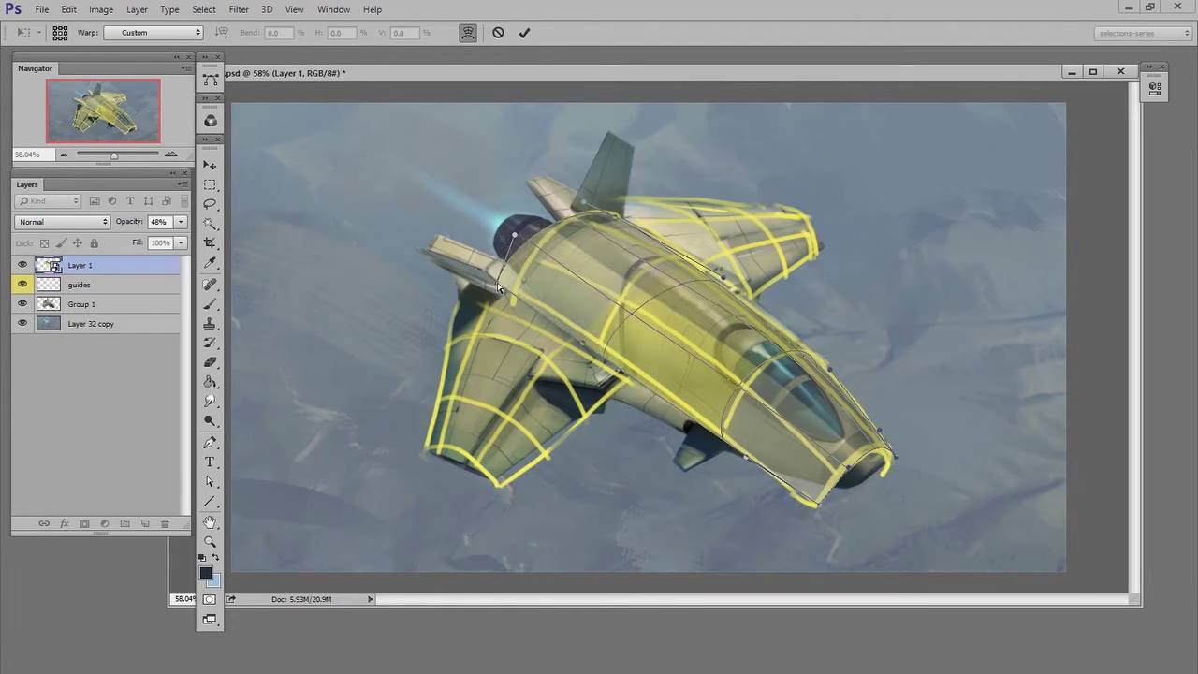
pyautogui.moveTo(523, 230); pyautogui.dragTo(529, 239)
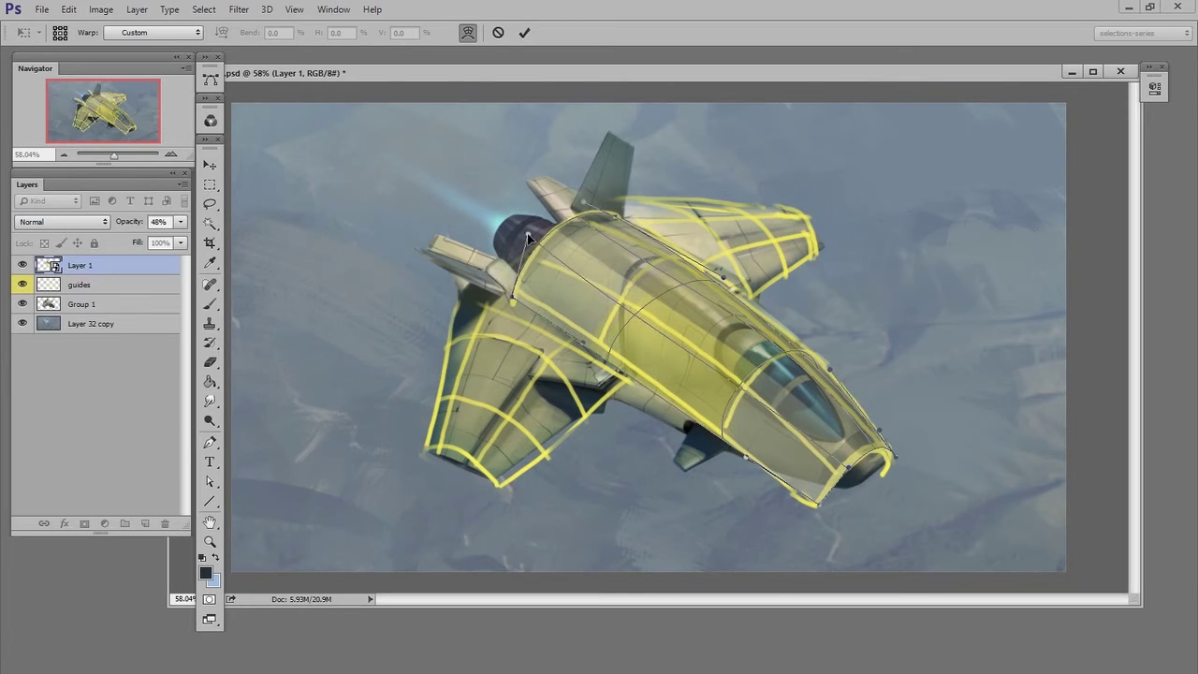
pyautogui.moveTo(720, 410); pyautogui.dragTo(649, 300)
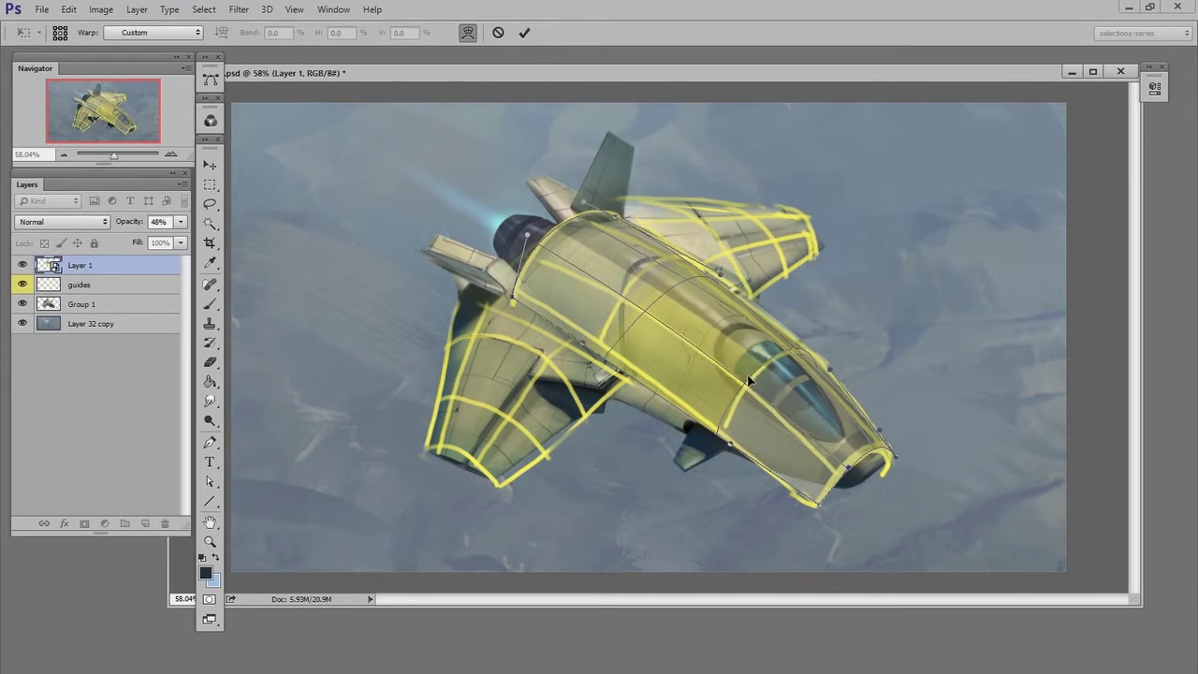
pyautogui.moveTo(818, 505); pyautogui.dragTo(834, 494)
pyautogui.moveTo(755, 437); pyautogui.dragTo(745, 460)
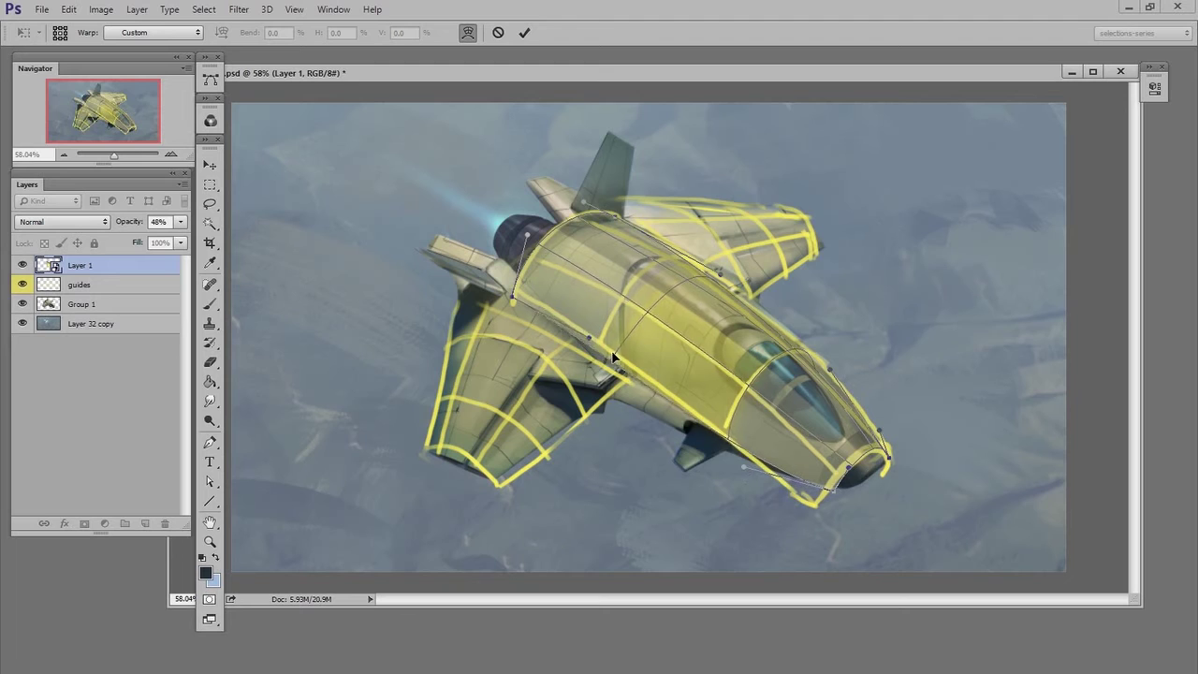
pyautogui.moveTo(511, 300); pyautogui.dragTo(516, 299)
pyautogui.moveTo(525, 237); pyautogui.dragTo(536, 221)
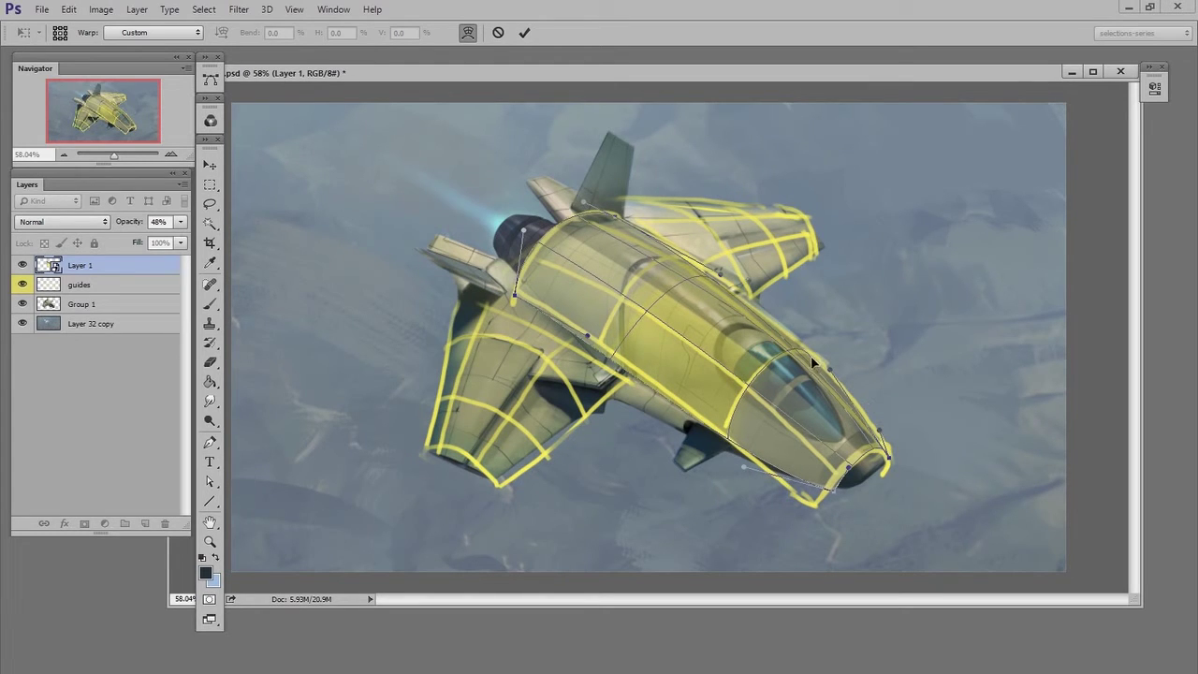
pyautogui.press('Return')
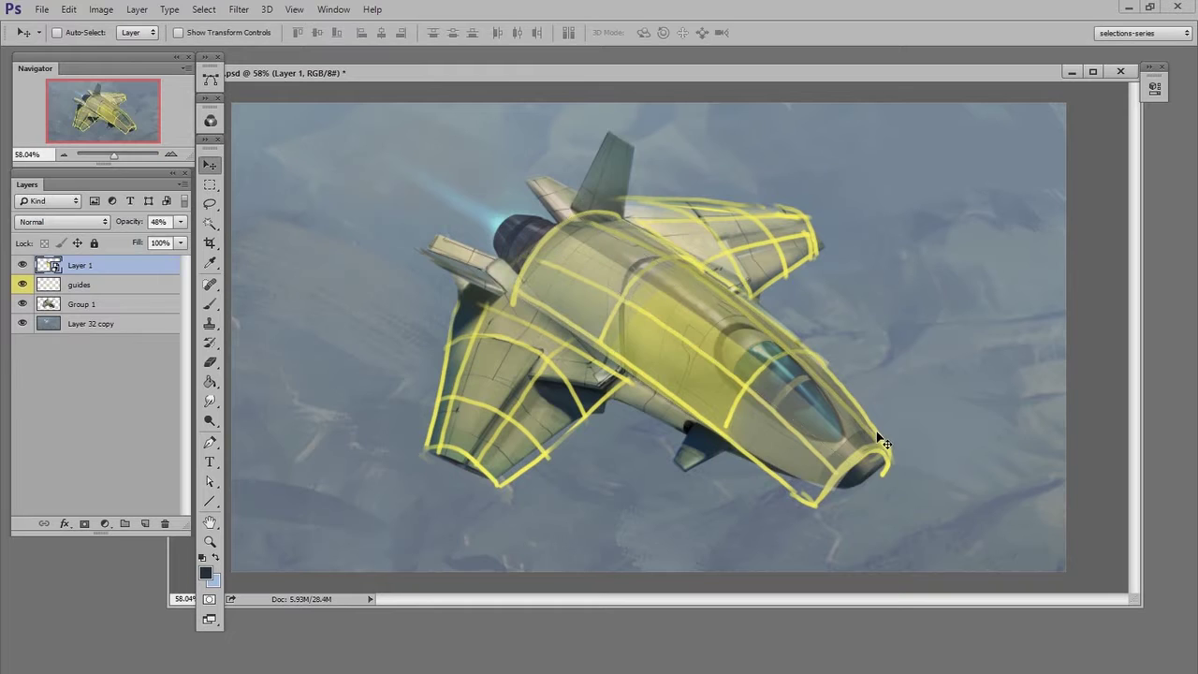
# Hide the guide mesh, raise Layer 1 to 100% opacity, and add a layer mask.
pyautogui.click(23, 286)
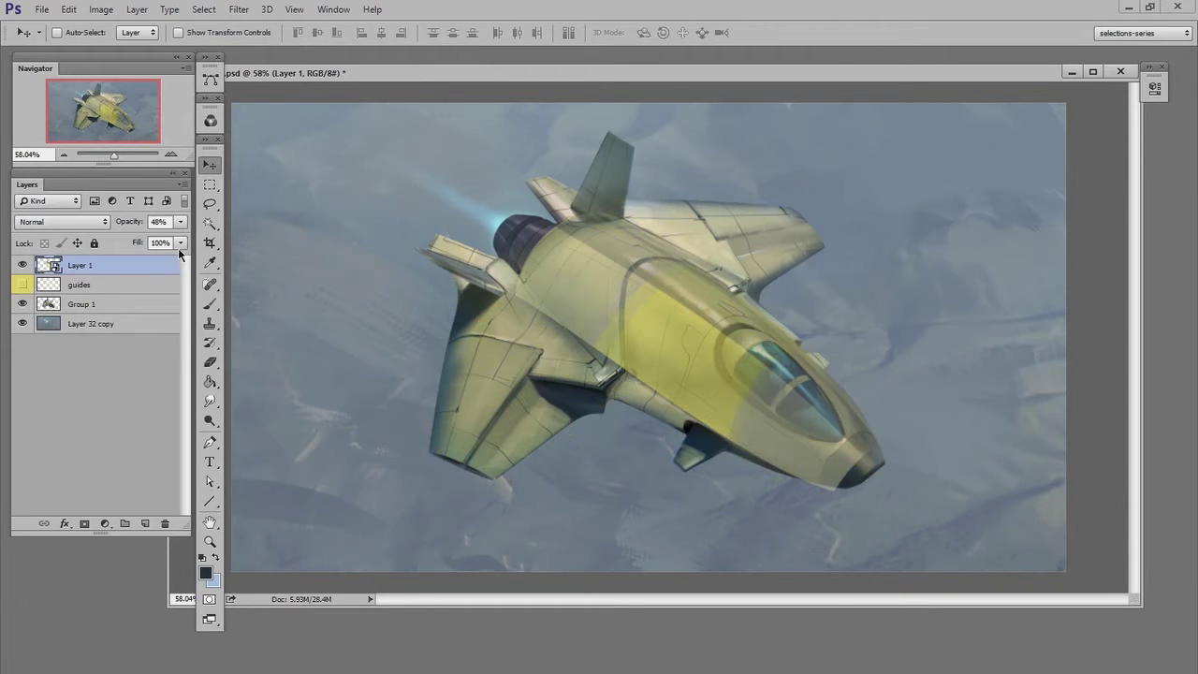
pyautogui.click(181, 222)
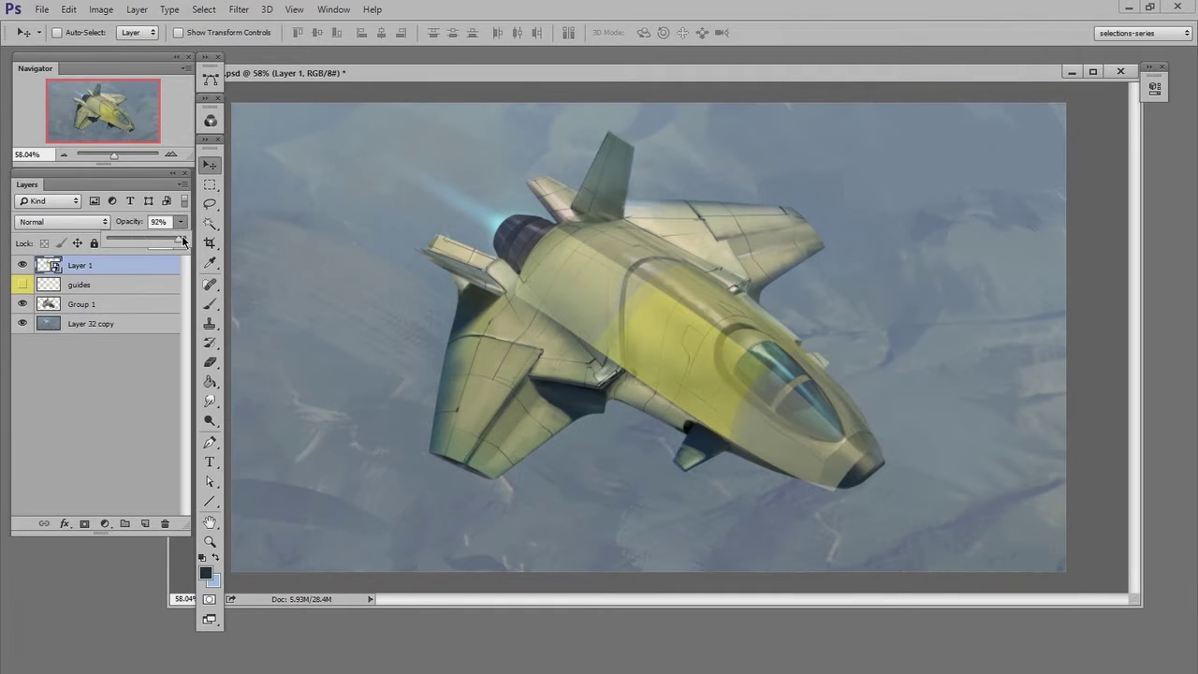
pyautogui.moveTo(183, 241); pyautogui.dragTo(192, 241)
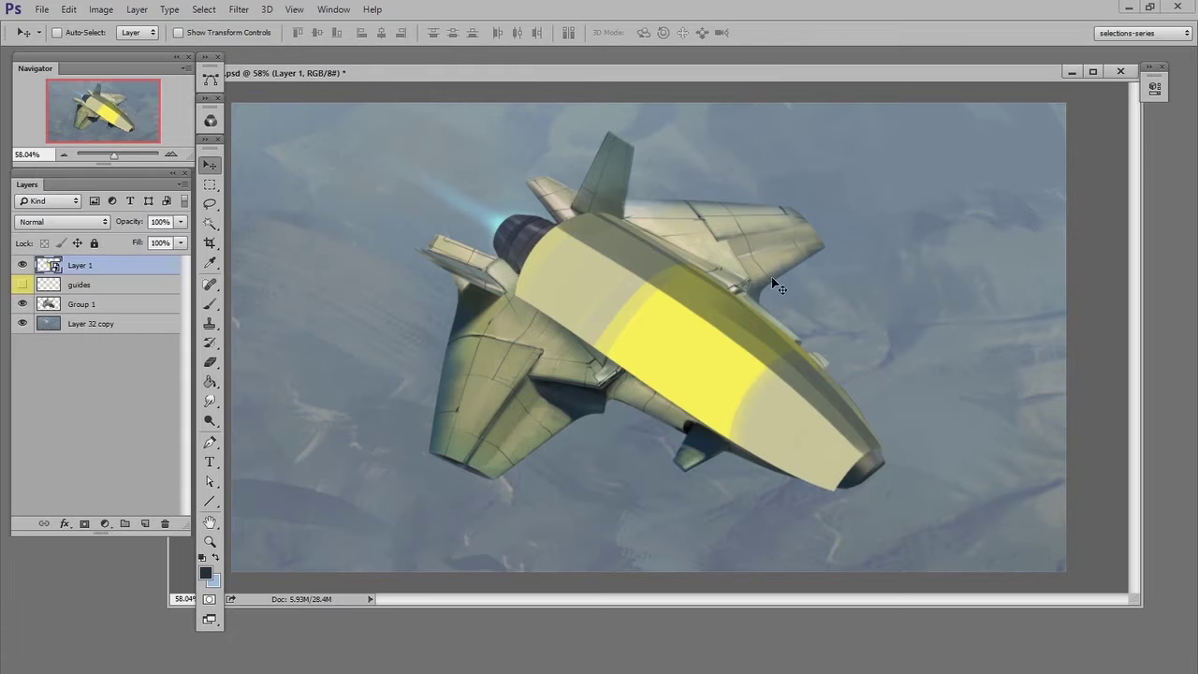
pyautogui.hotkey('ctrl', 'shift', 'm')
# Paint black on the mask over the cockpit, then test a white rim touch-up and undo it.
pyautogui.press('b')
pyautogui.moveTo(769, 387)
pyautogui.mouseDown()
pyautogui.moveTo(740, 356)
pyautogui.moveTo(795, 403)
pyautogui.moveTo(857, 427)
pyautogui.mouseUp()
pyautogui.press('z')
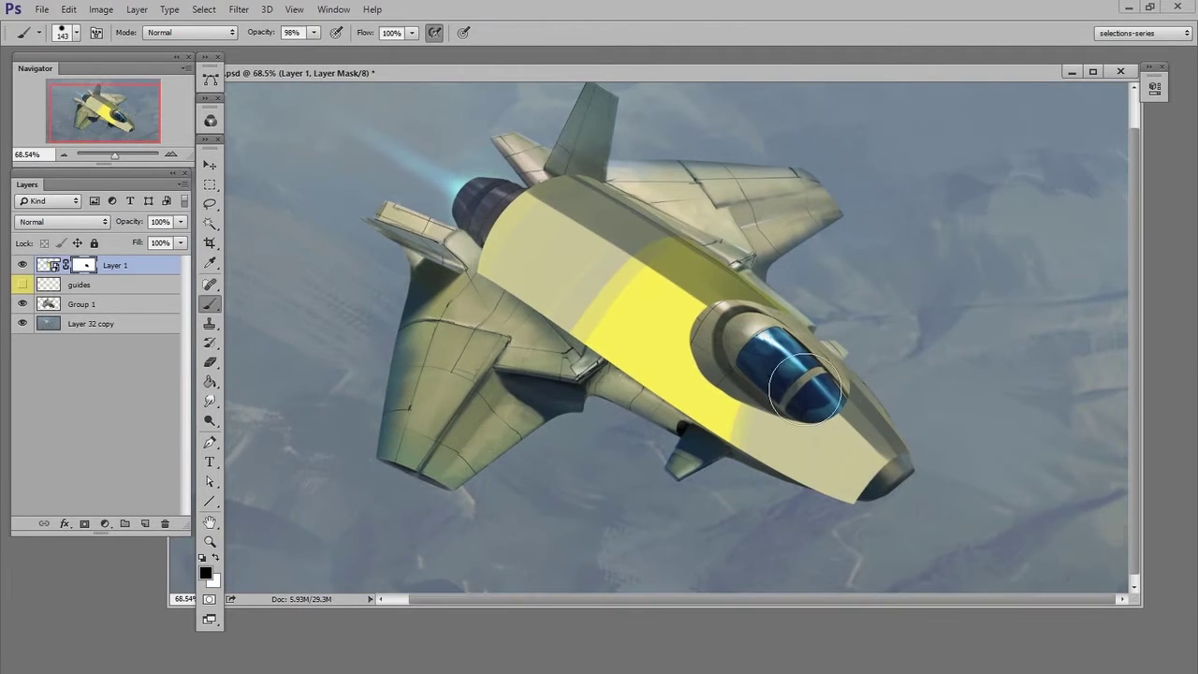
pyautogui.press('x')
pyautogui.press('[')
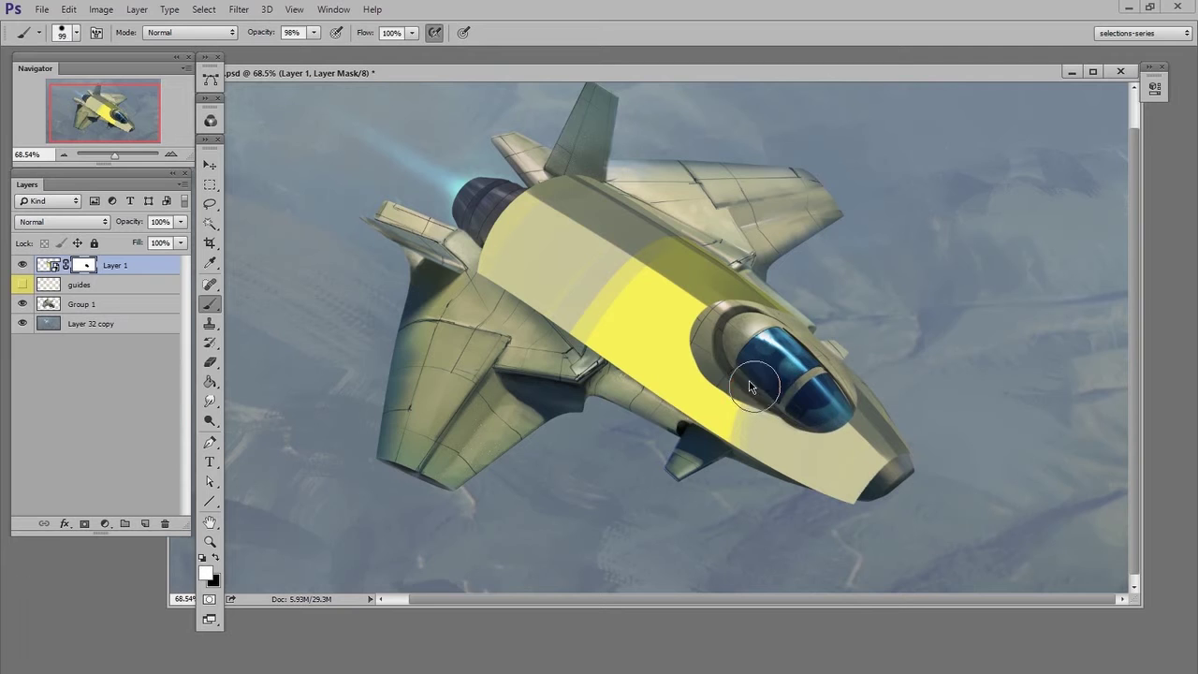
pyautogui.moveTo(700, 379)
pyautogui.mouseDown()
pyautogui.moveTo(690, 368)
pyautogui.moveTo(702, 302)
pyautogui.mouseUp()
pyautogui.hotkey('ctrl', 'z')
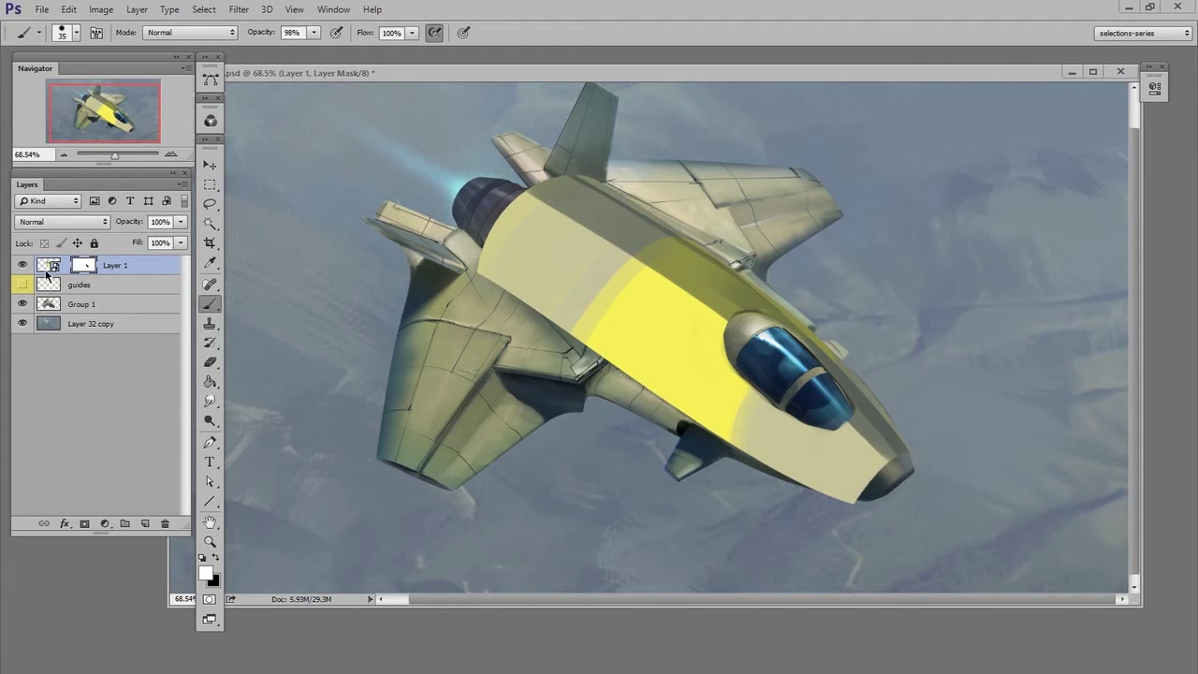
# Open Layer 1's smart object contents (Layer 11.psb) and arrange its window beside the ship.
pyautogui.doubleClick(47, 269)
pyautogui.press('Tab')
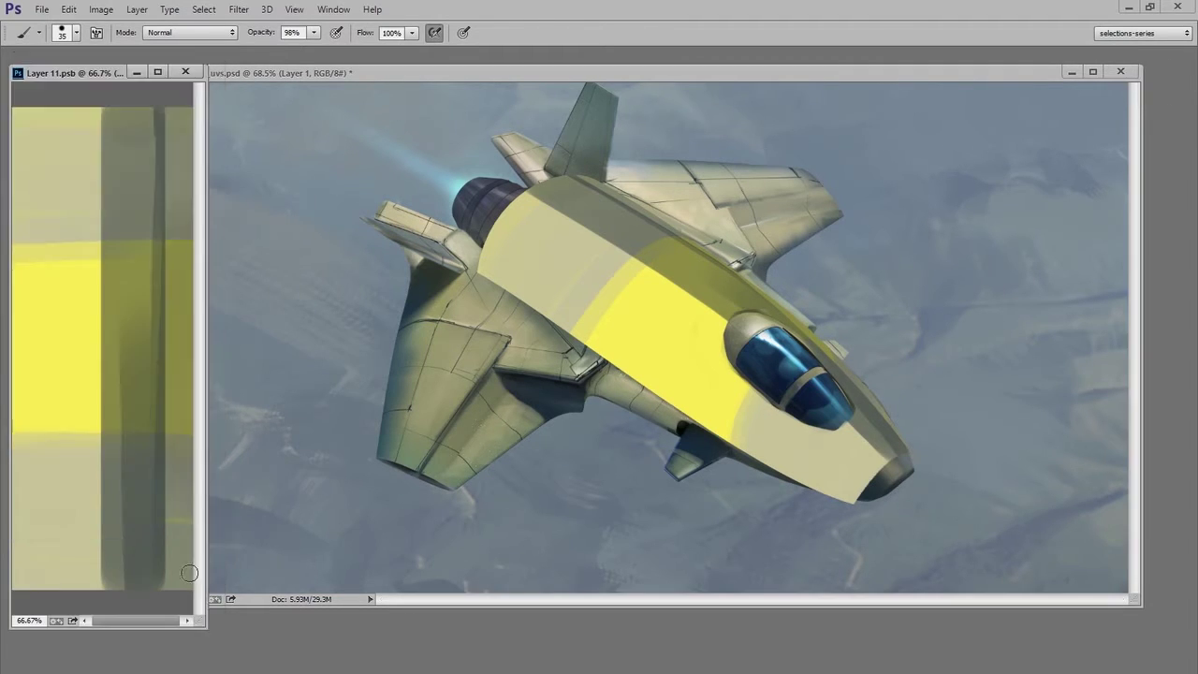
pyautogui.moveTo(141, 73); pyautogui.dragTo(800, 75)
pyautogui.press('Tab')
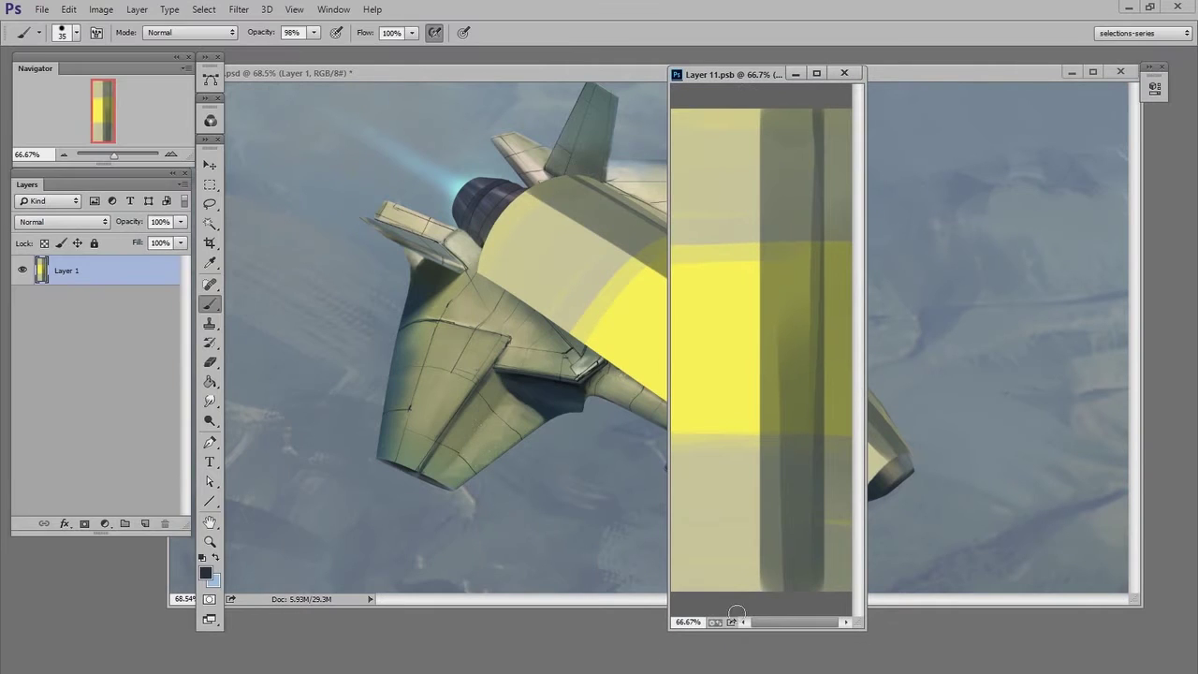
pyautogui.moveTo(667, 633); pyautogui.dragTo(376, 635)
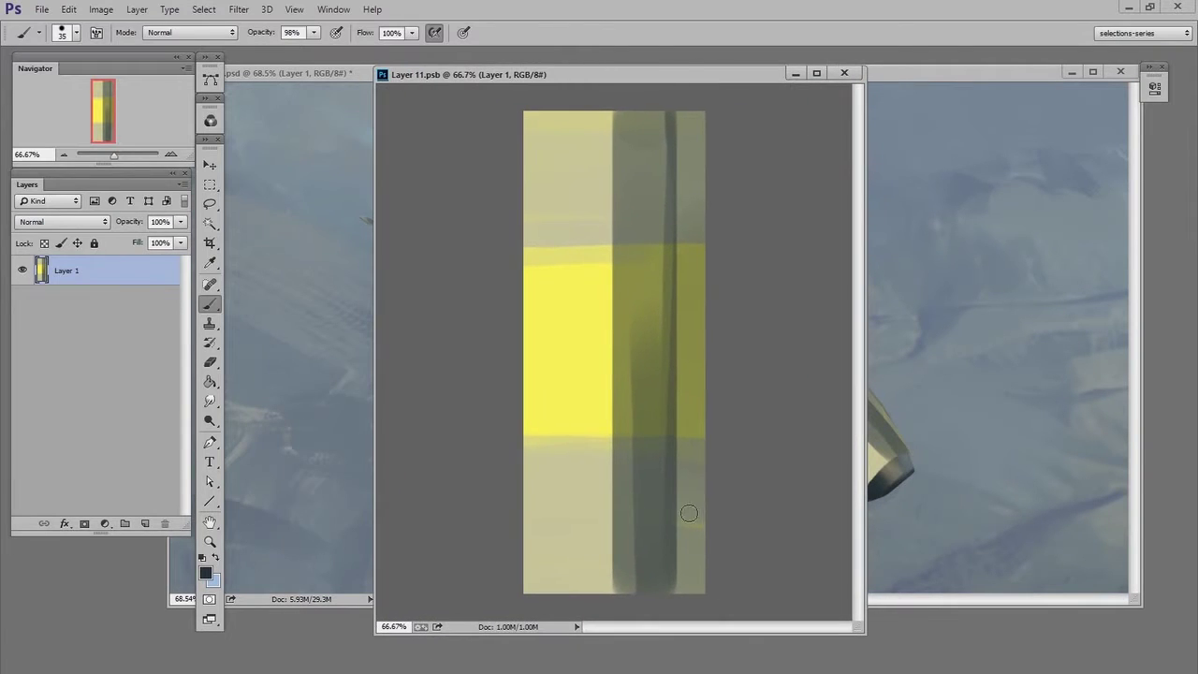
pyautogui.hotkey('ctrl', 'Tab')
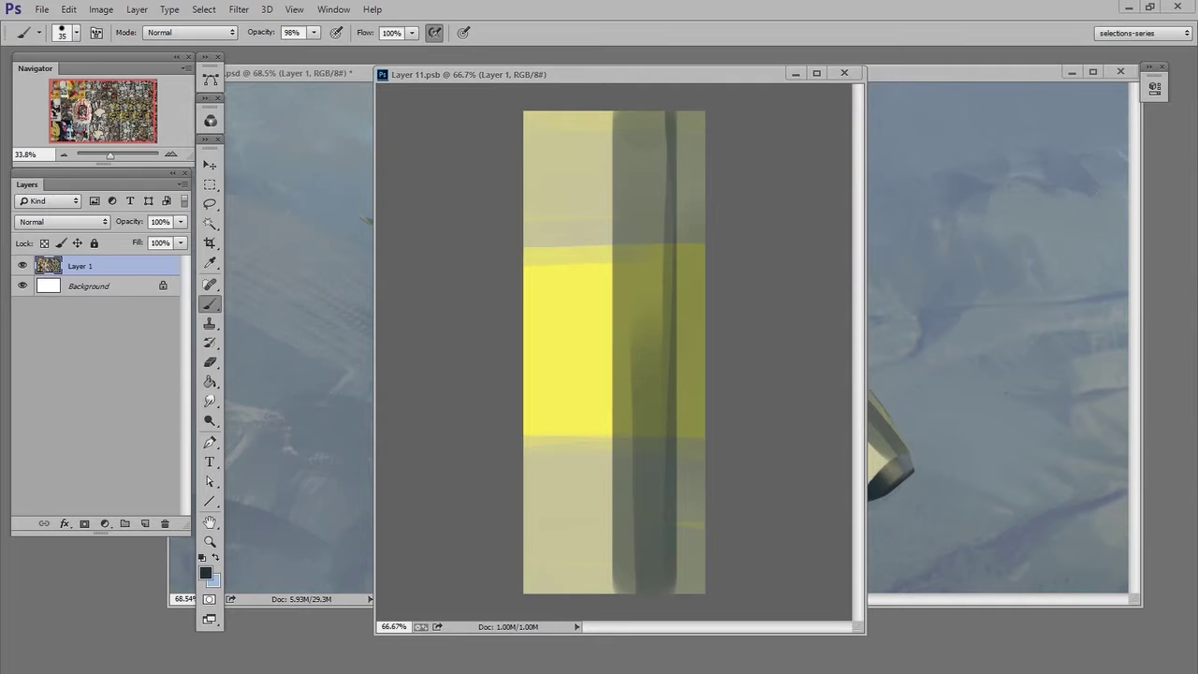
pyautogui.hotkey('ctrl', 'Tab')
# Paste the sticker collage as Layer 2, reposition it, and save the smart object.
pyautogui.hotkey('ctrl', 'v')
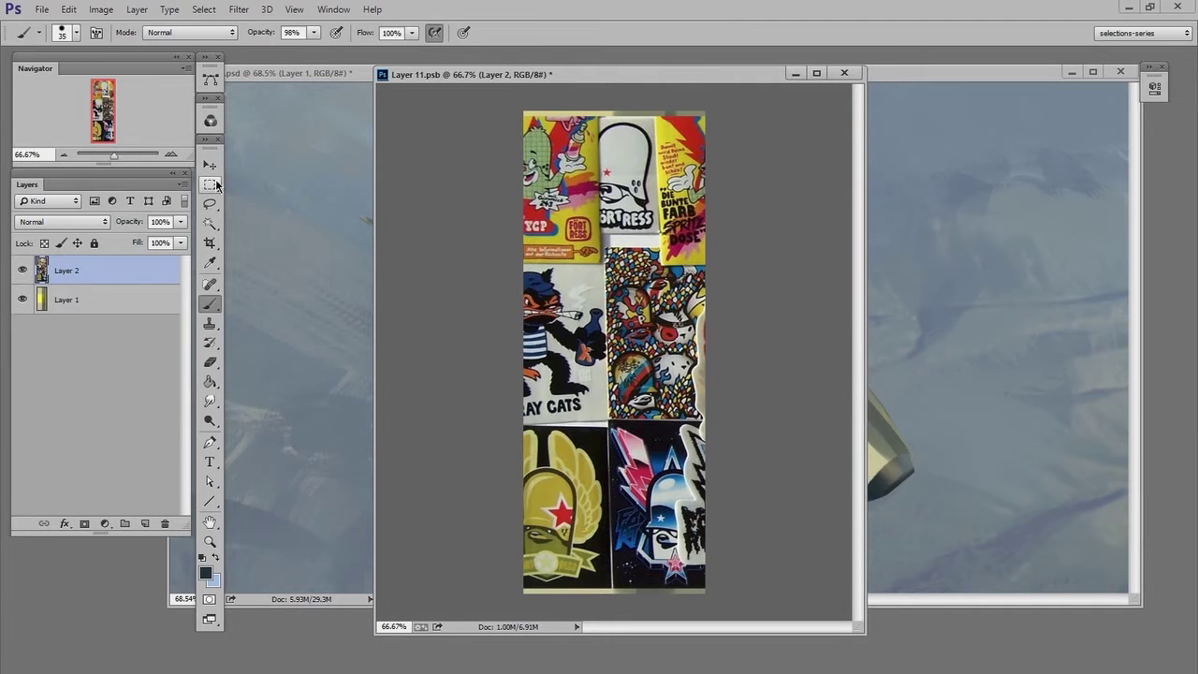
pyautogui.click(209, 165)
pyautogui.moveTo(627, 616)
pyautogui.mouseDown()
pyautogui.moveTo(603, 598)
pyautogui.moveTo(449, 622)
pyautogui.mouseUp()
pyautogui.hotkey('ctrl', 't')
pyautogui.press('Return')
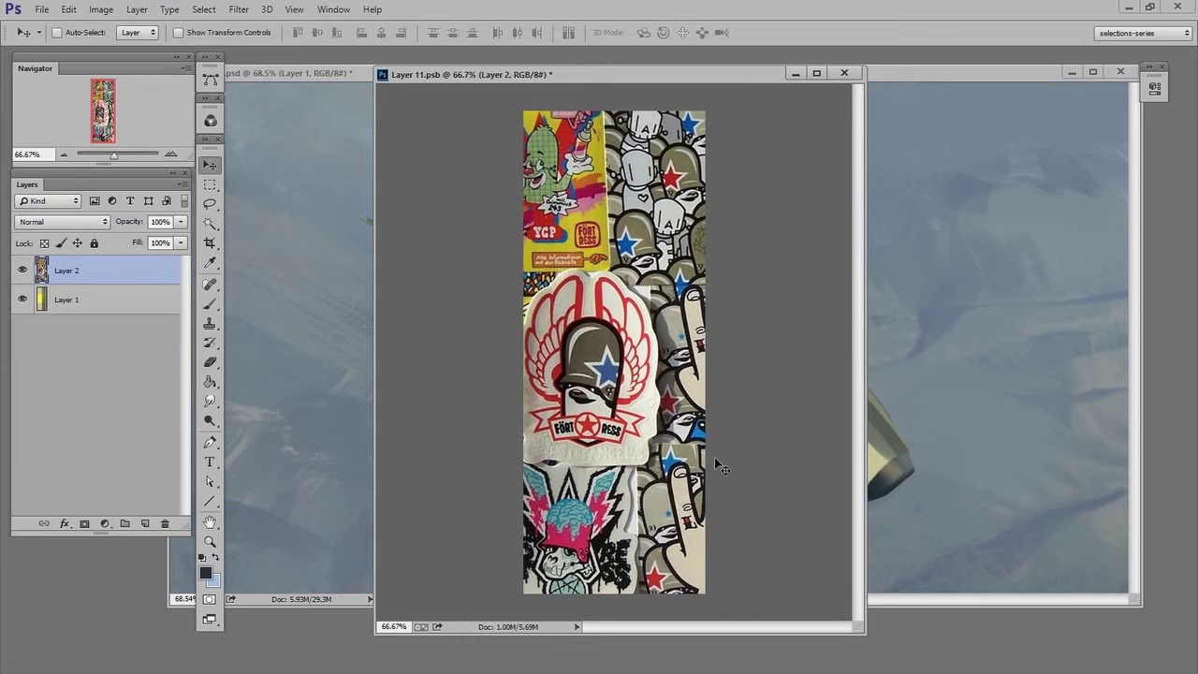
pyautogui.hotkey('ctrl', 's')
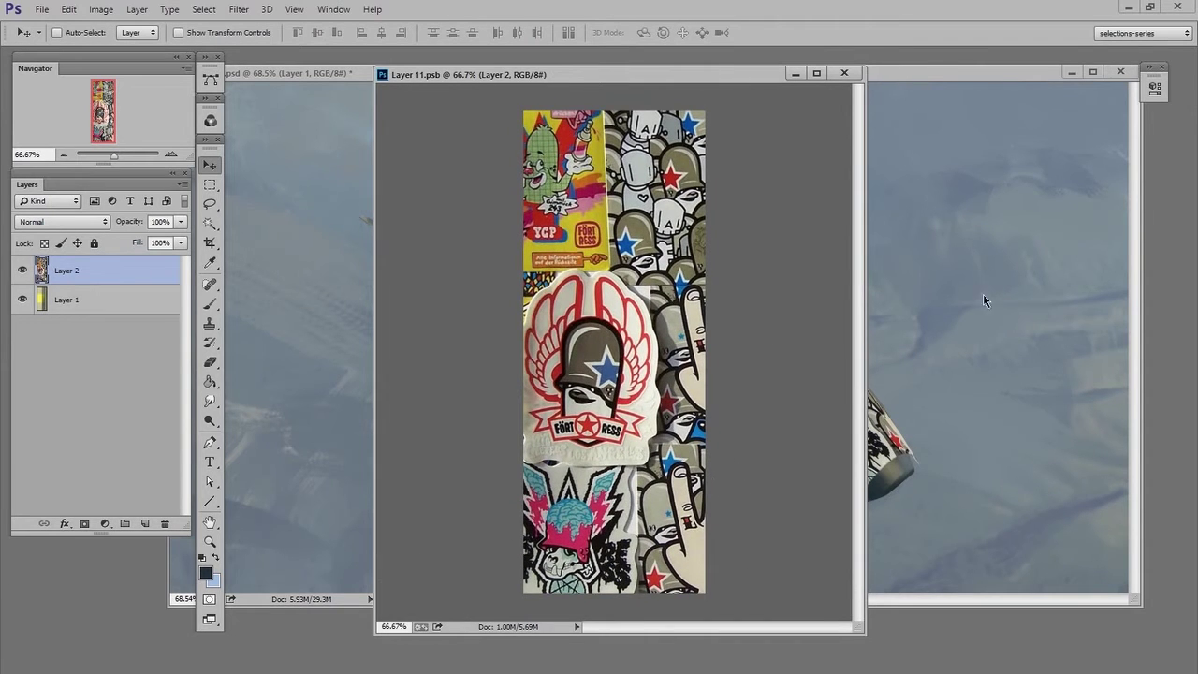
pyautogui.click(984, 297)
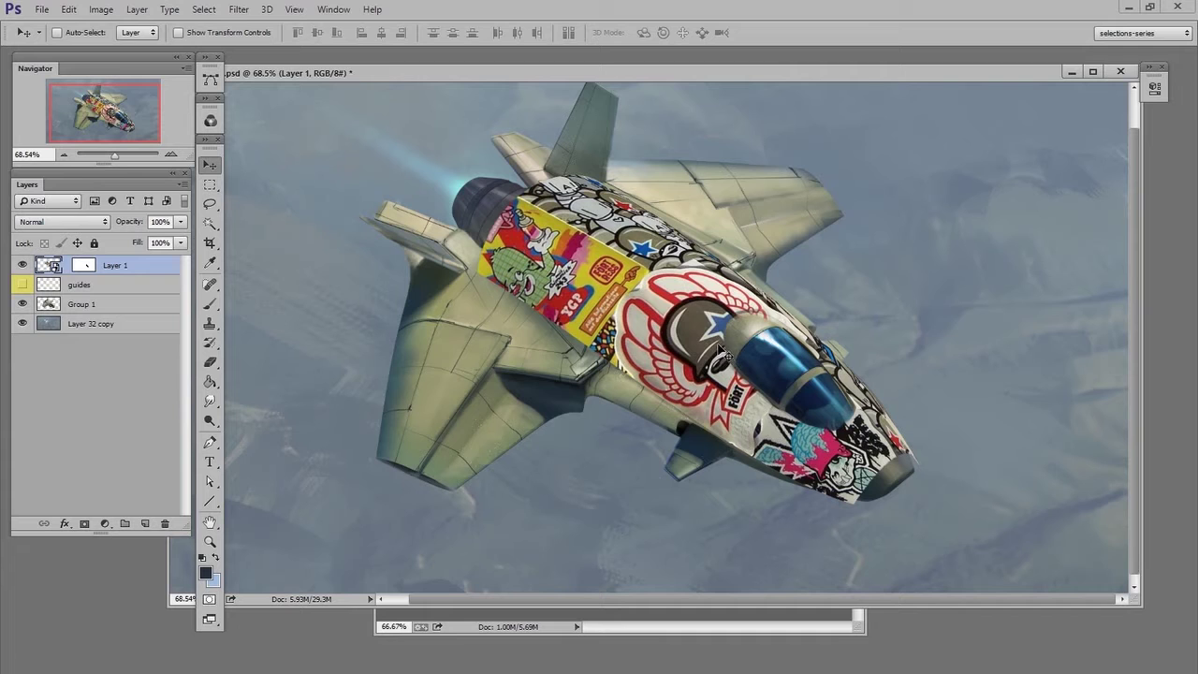
# Start a free transform on the collage-wrapped chassis layer in the ship document.
pyautogui.hotkey('ctrl', 't')
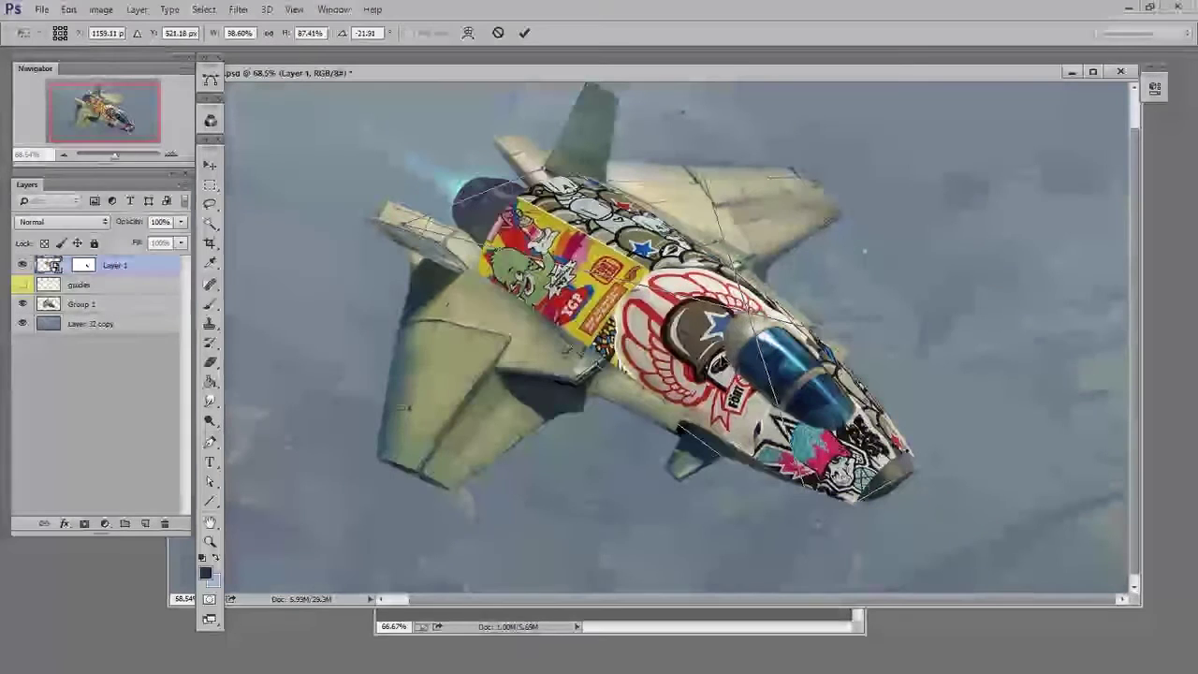
# Re-warp the collage mesh to fit snugly along the fuselage near the engine, then commit.
pyautogui.rightClick(727, 355)
pyautogui.click(807, 488)
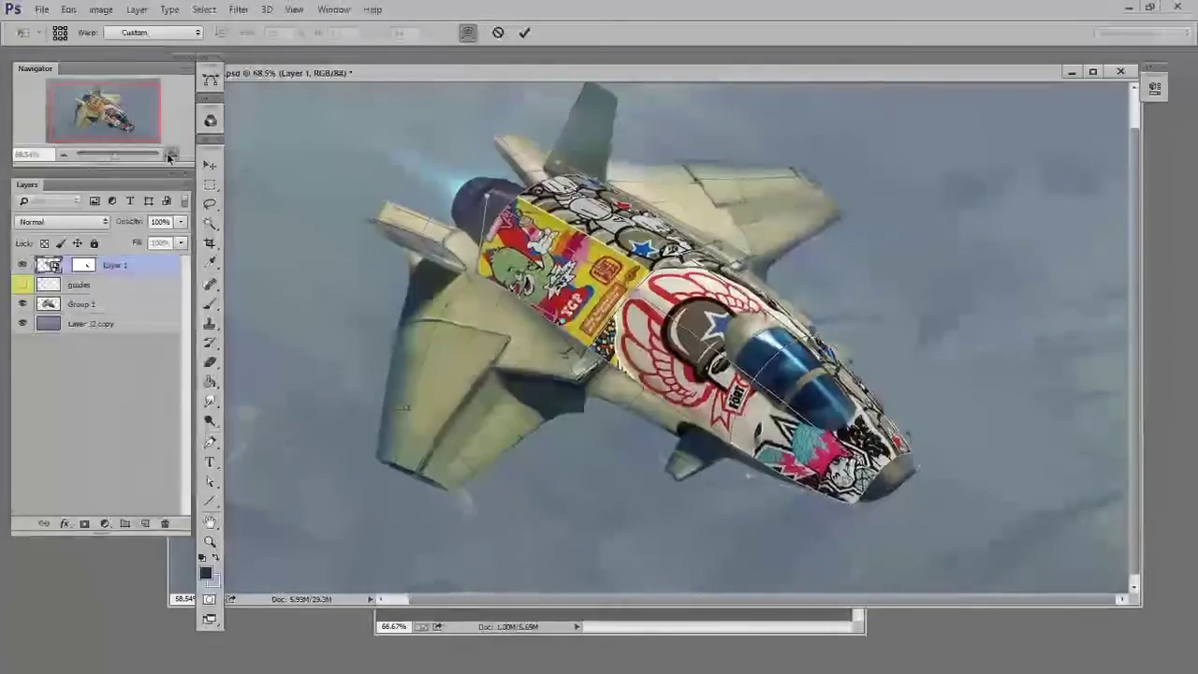
pyautogui.scroll(2, 671, 379)
pyautogui.scroll(1, 670, 380)
pyautogui.scroll(1, 671, 379)
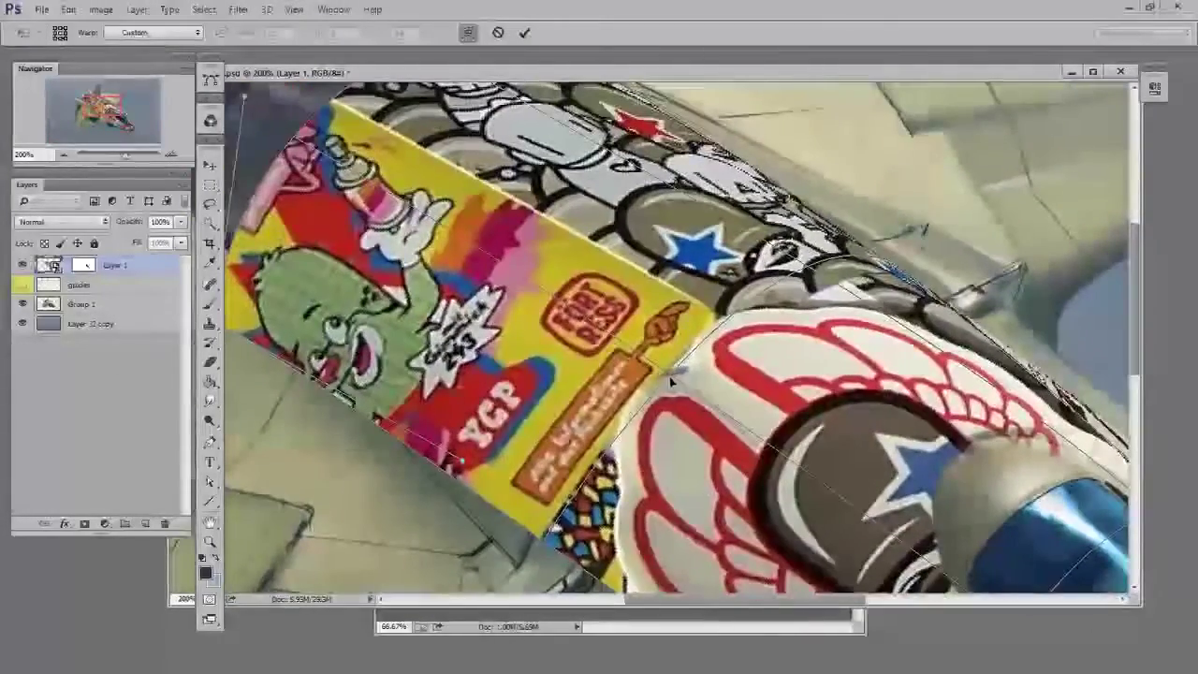
pyautogui.moveTo(671, 379); pyautogui.dragTo(634, 373)
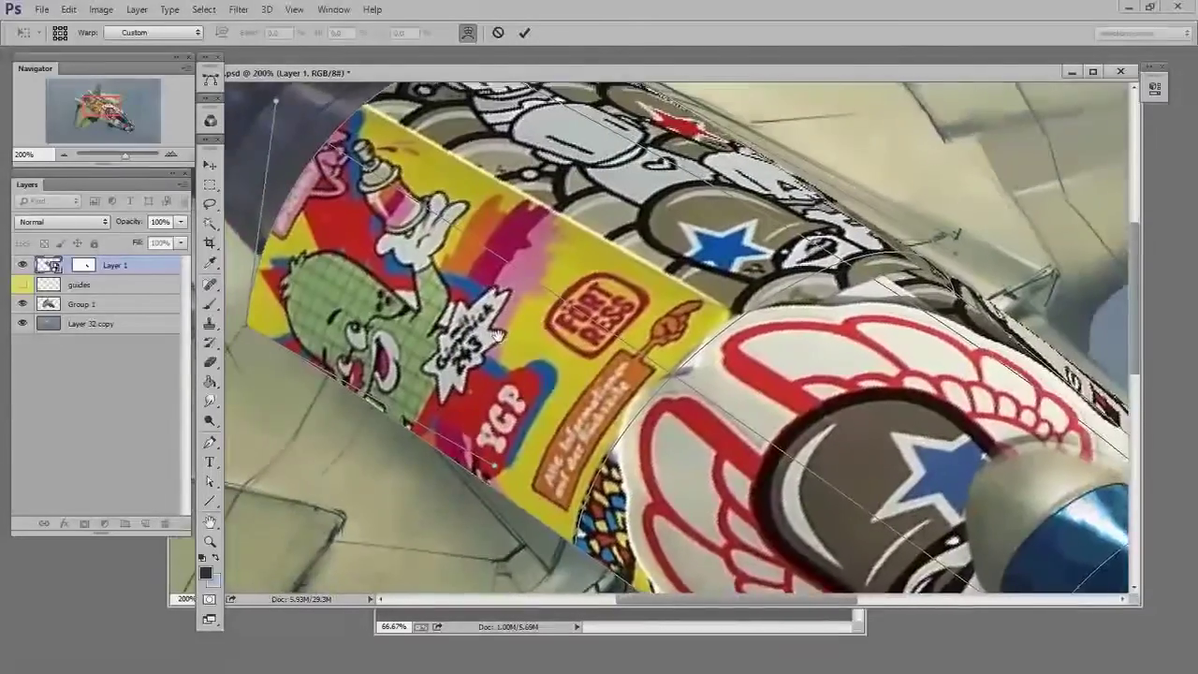
pyautogui.moveTo(634, 373); pyautogui.dragTo(304, 342)
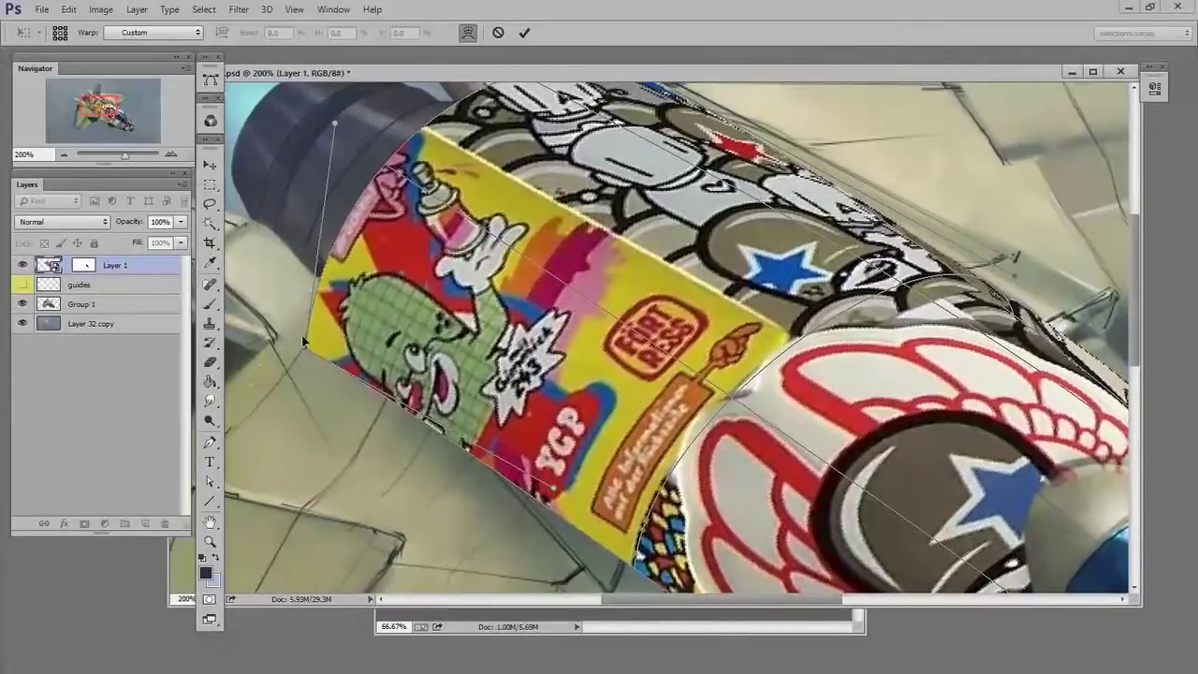
pyautogui.click(62, 154)
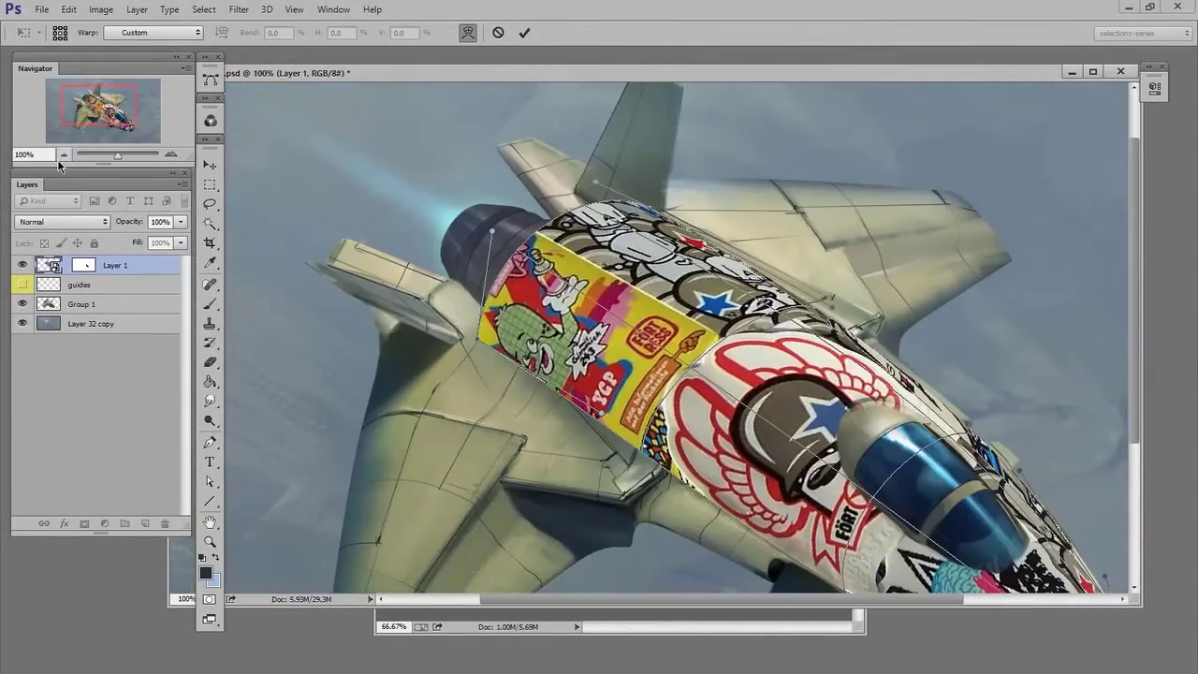
pyautogui.moveTo(727, 456); pyautogui.dragTo(1040, 569)
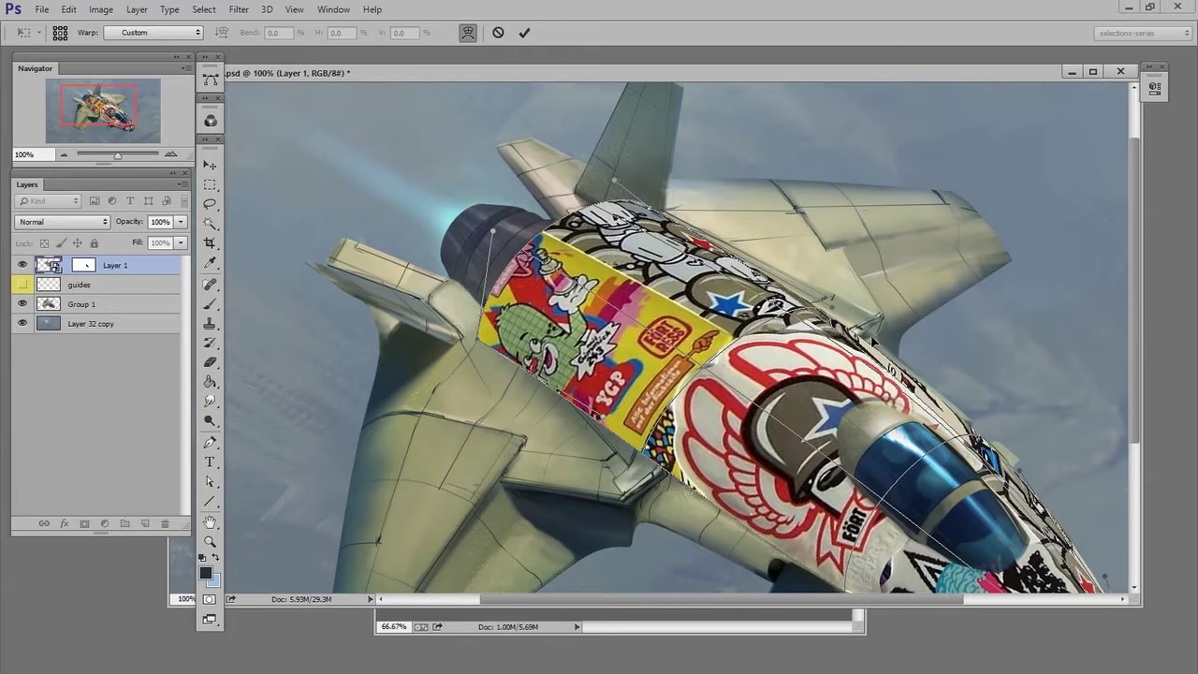
pyautogui.press('Return')
pyautogui.scroll(-2, 880, 519)
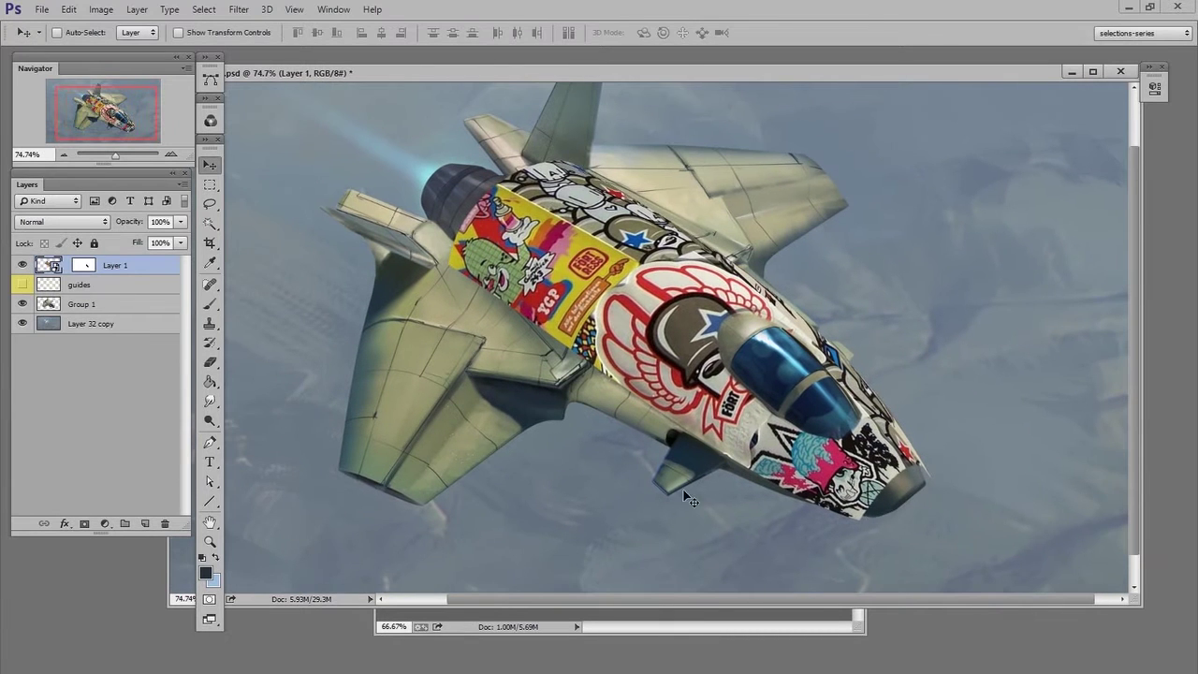
# On Layer 1's mask, brush black along the collage edges near the engine and the nose underside.
pyautogui.click(82, 266)
pyautogui.press('b')
pyautogui.rightClick(637, 406)
pyautogui.press('Escape')
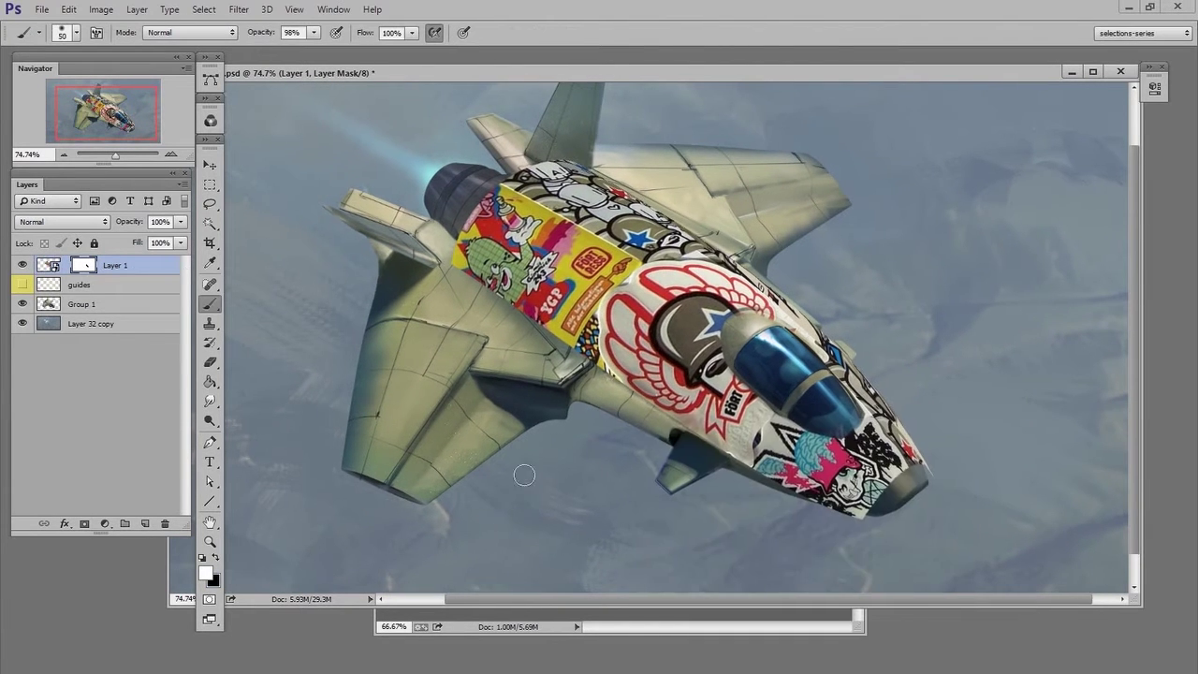
pyautogui.press(']')
pyautogui.press(']')
pyautogui.press(']')
pyautogui.moveTo(486, 234); pyautogui.dragTo(427, 292)
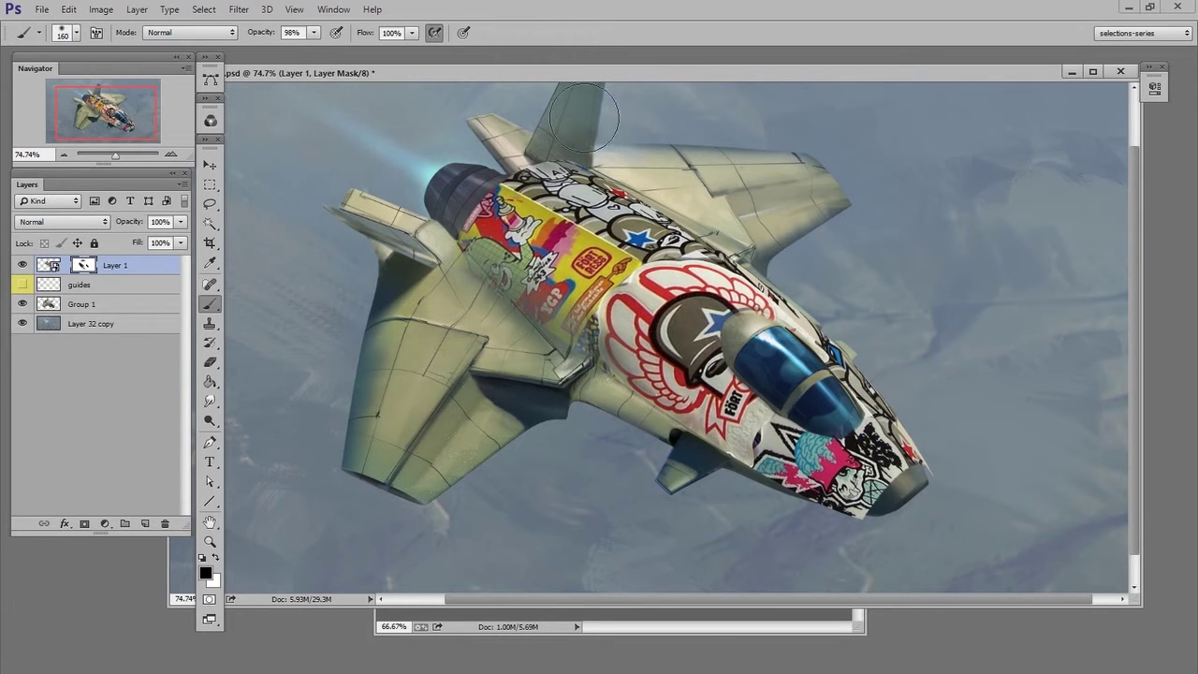
pyautogui.moveTo(760, 526); pyautogui.dragTo(936, 540)
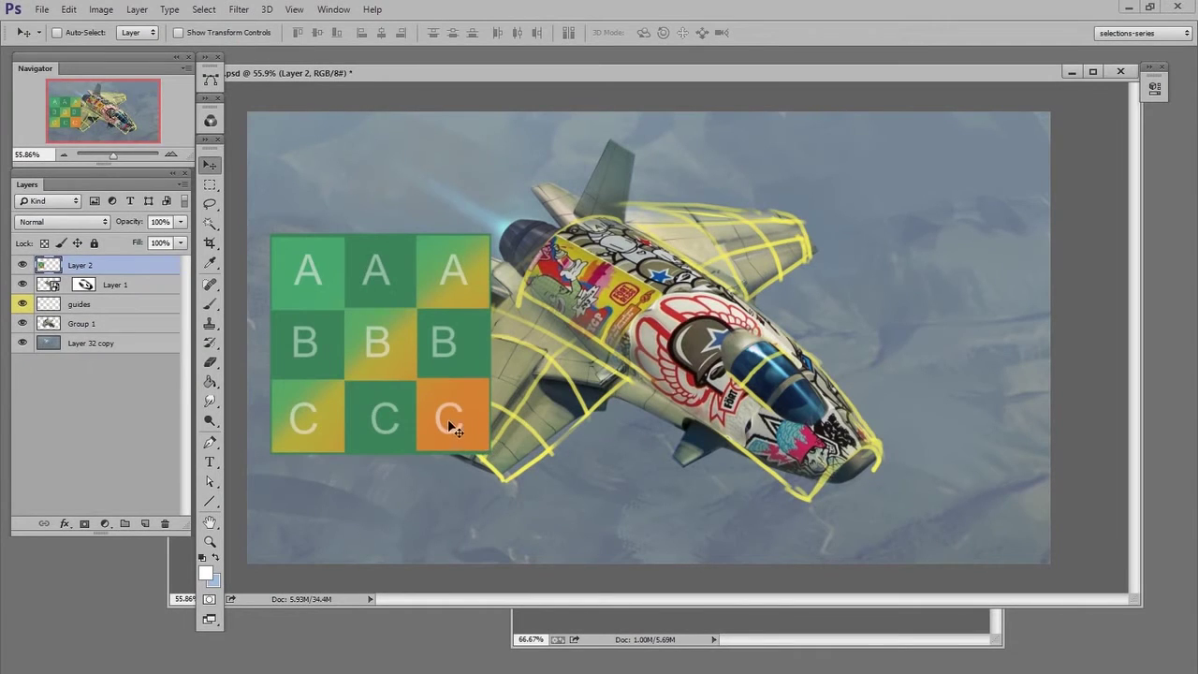
# Move Layer 2's A/B/C grid off the ship to the canvas's upper-right edge.
pyautogui.moveTo(451, 427); pyautogui.dragTo(485, 470)
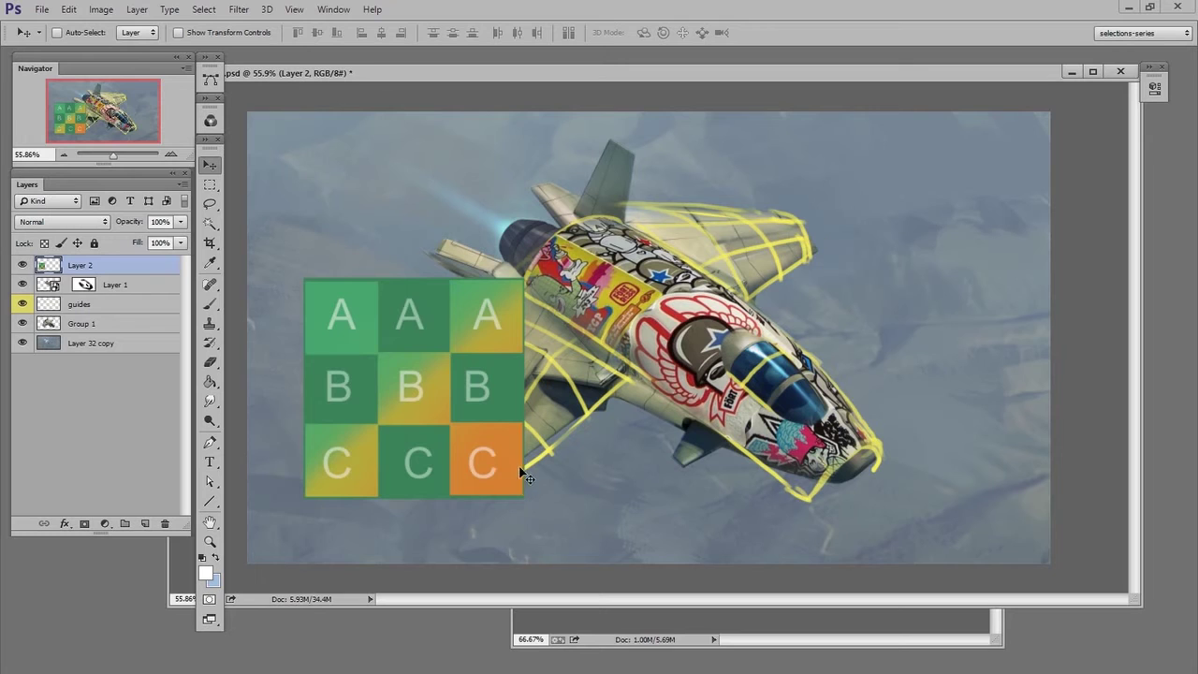
pyautogui.moveTo(454, 412)
pyautogui.mouseDown()
pyautogui.moveTo(873, 362)
pyautogui.moveTo(989, 309)
pyautogui.mouseUp()
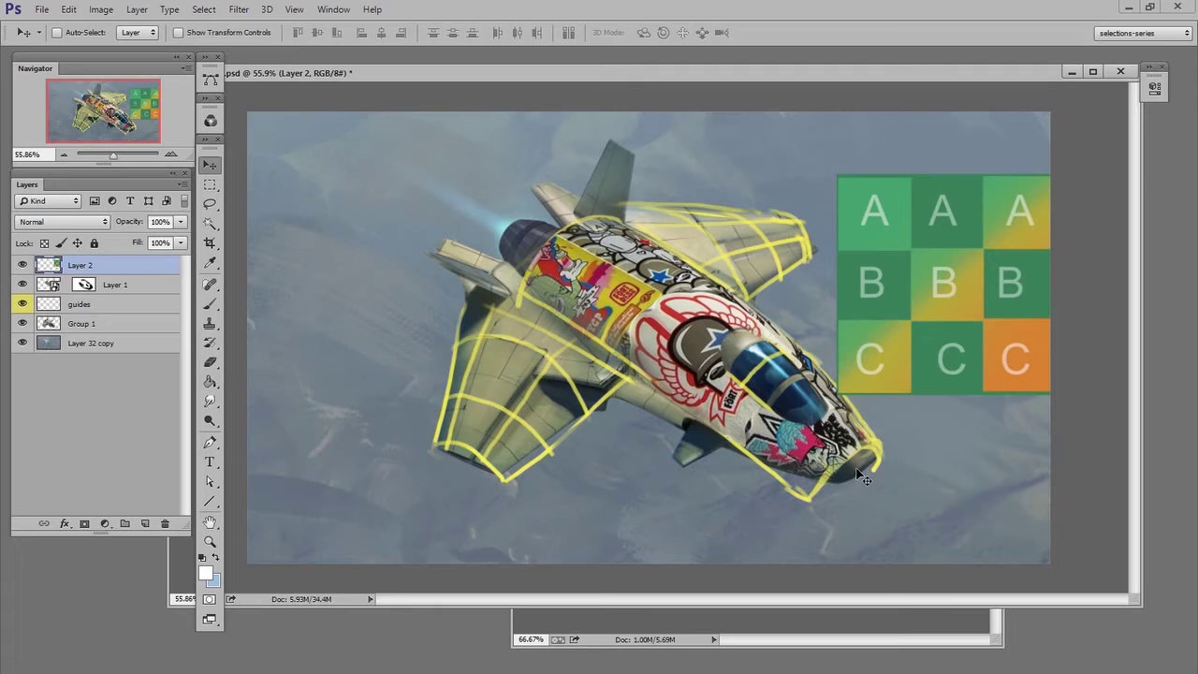
pyautogui.rightClick(128, 274)
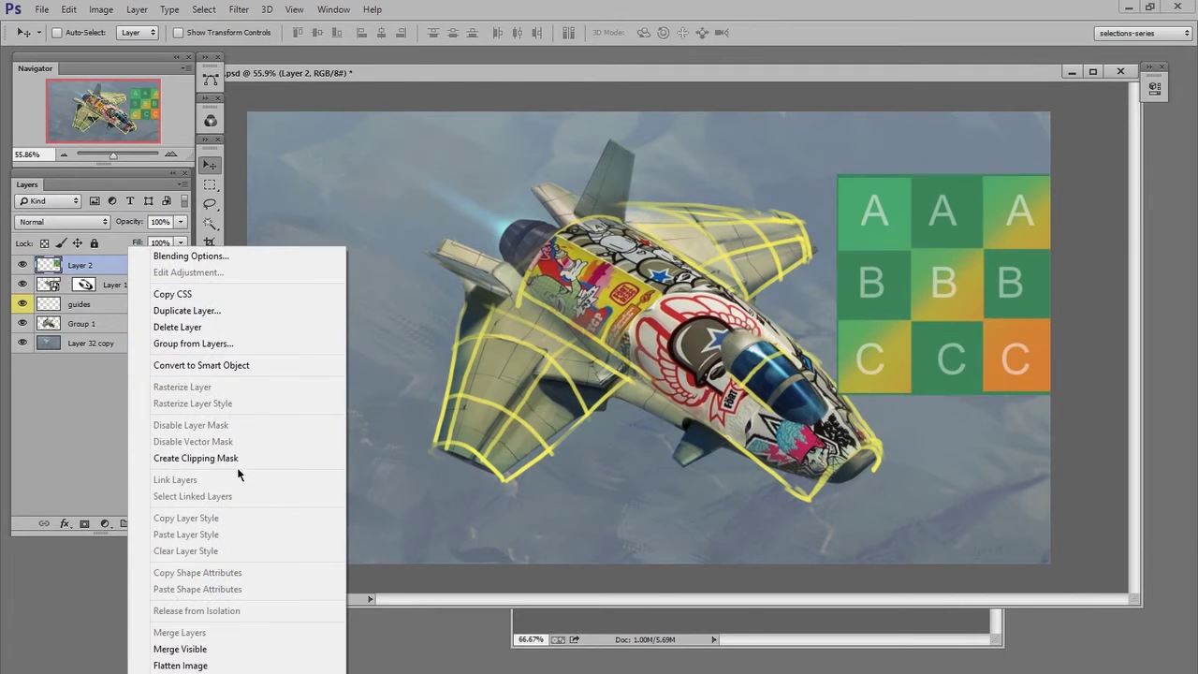
# Convert Layer 2 to a smart object and rename it 'wing A'.
pyautogui.click(201, 365)
pyautogui.doubleClick(82, 266)
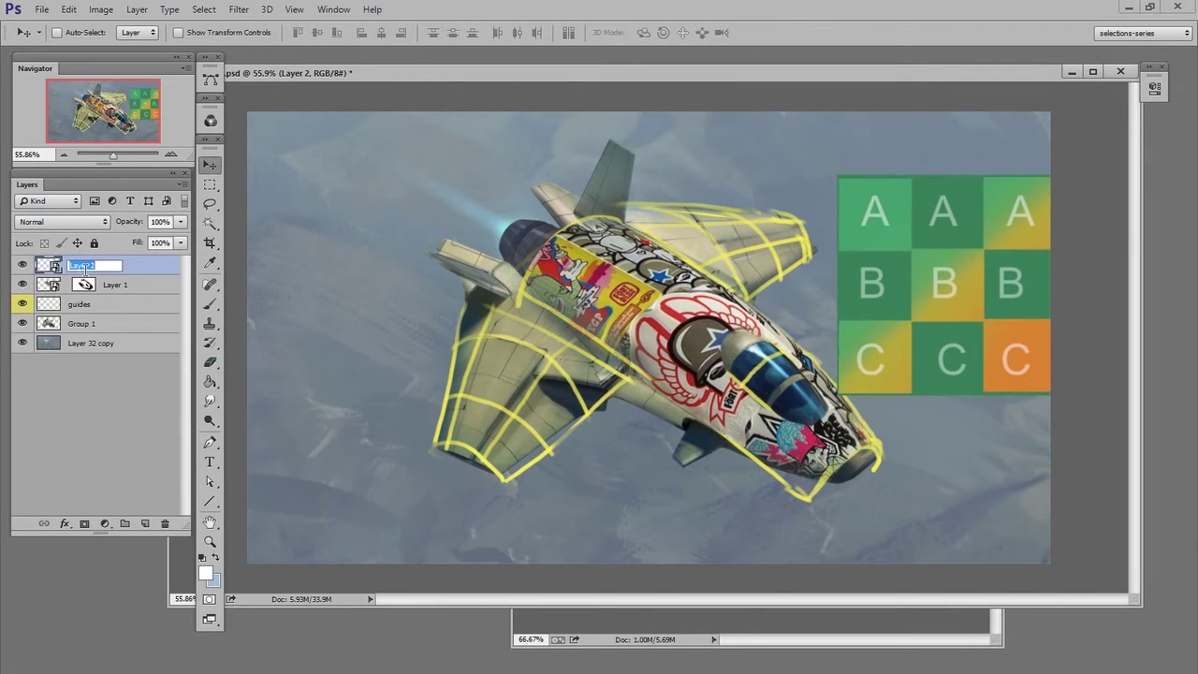
pyautogui.write('wing A')
pyautogui.press('Return')
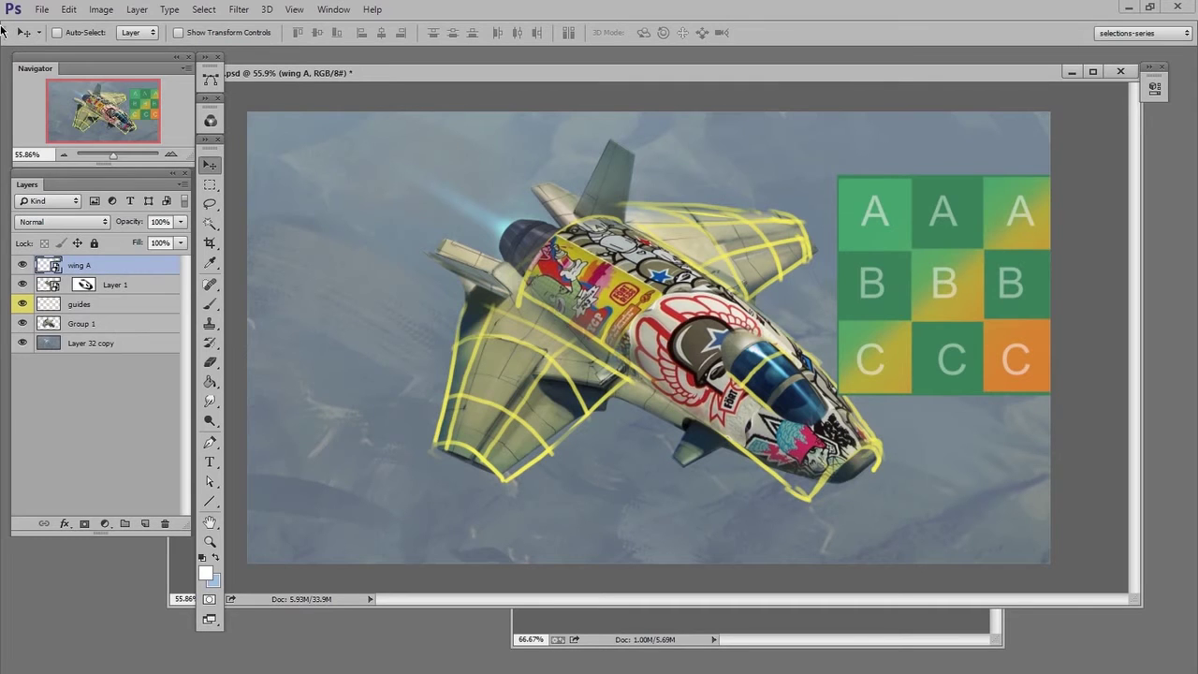
# Duplicate wing A as 'wing B', then drag wing A's grid onto the ship.
pyautogui.moveTo(79, 265); pyautogui.dragTo(145, 524)
pyautogui.doubleClick(99, 266)
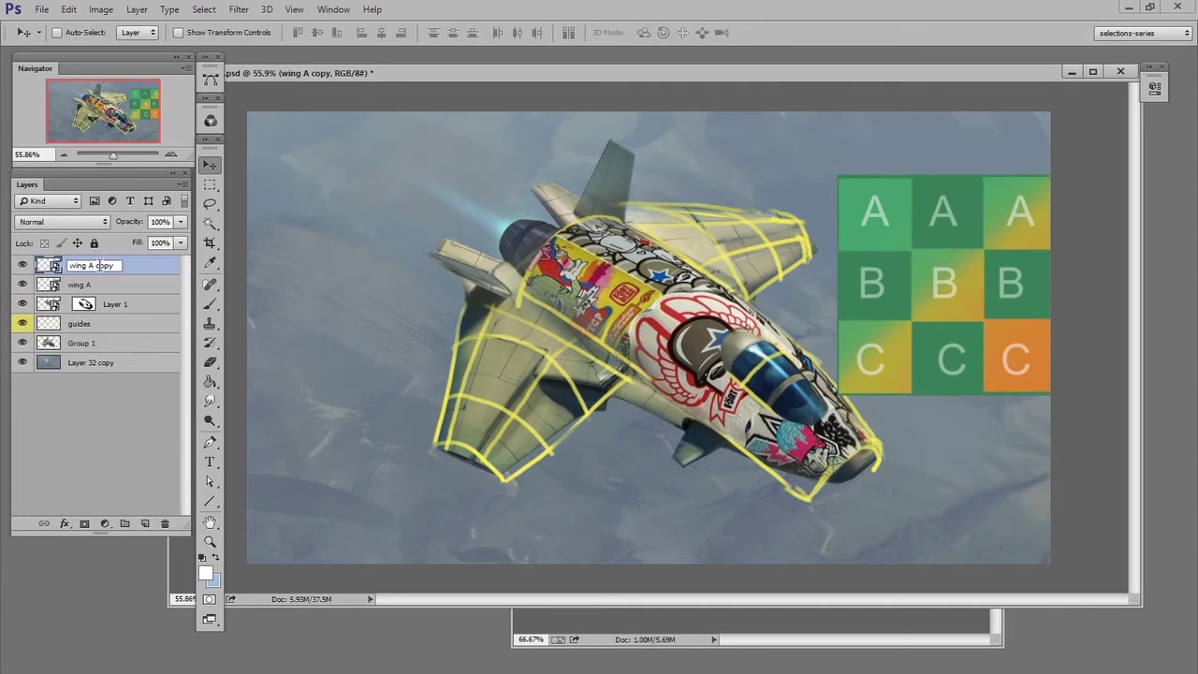
pyautogui.moveTo(87, 266); pyautogui.dragTo(147, 264)
pyautogui.press('BackSpace')
pyautogui.write('wing B')
pyautogui.press('Return')
pyautogui.click(93, 284)
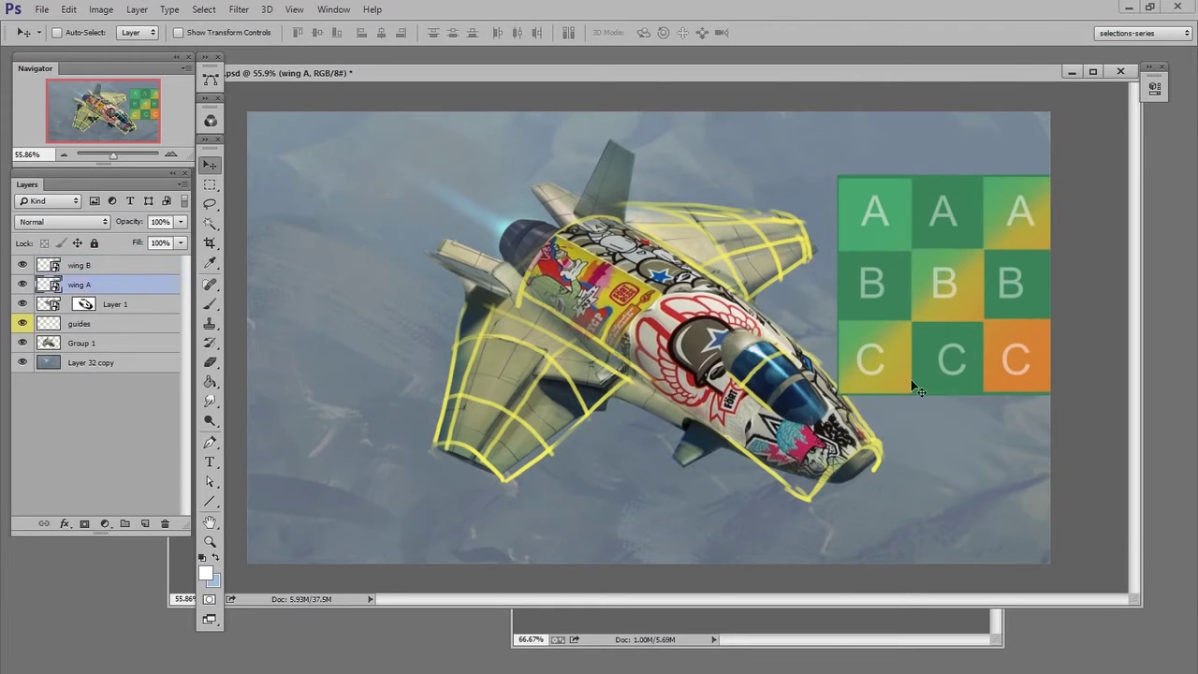
pyautogui.moveTo(911, 379)
pyautogui.mouseDown()
pyautogui.moveTo(560, 426)
pyautogui.moveTo(549, 470)
pyautogui.mouseUp()
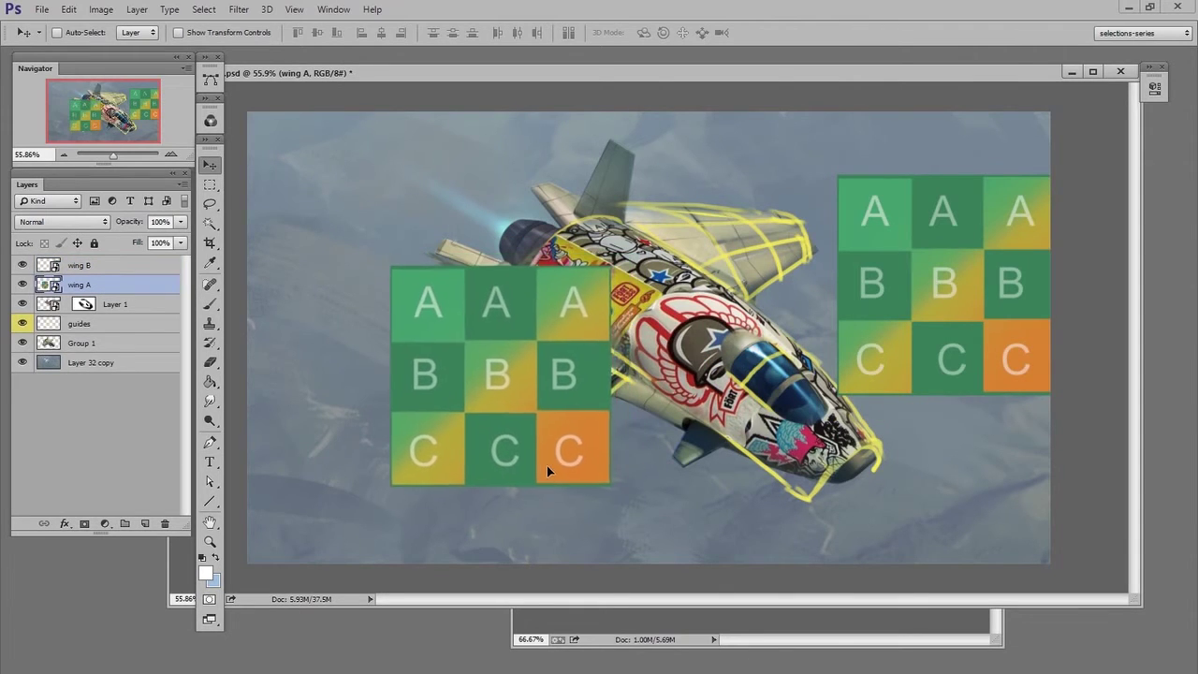
# Set wing A's opacity to about 55% and start a Warp transform on it.
pyautogui.click(181, 222)
pyautogui.moveTo(176, 238); pyautogui.dragTo(147, 245)
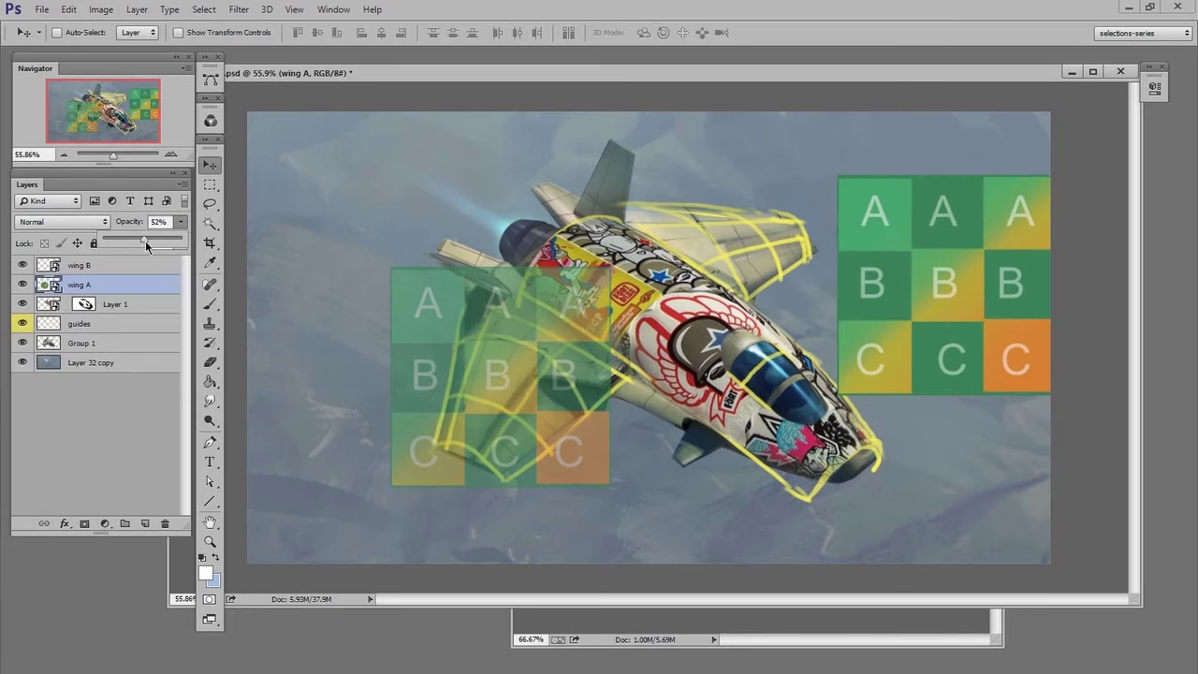
pyautogui.hotkey('ctrl', 't')
pyautogui.rightClick(534, 406)
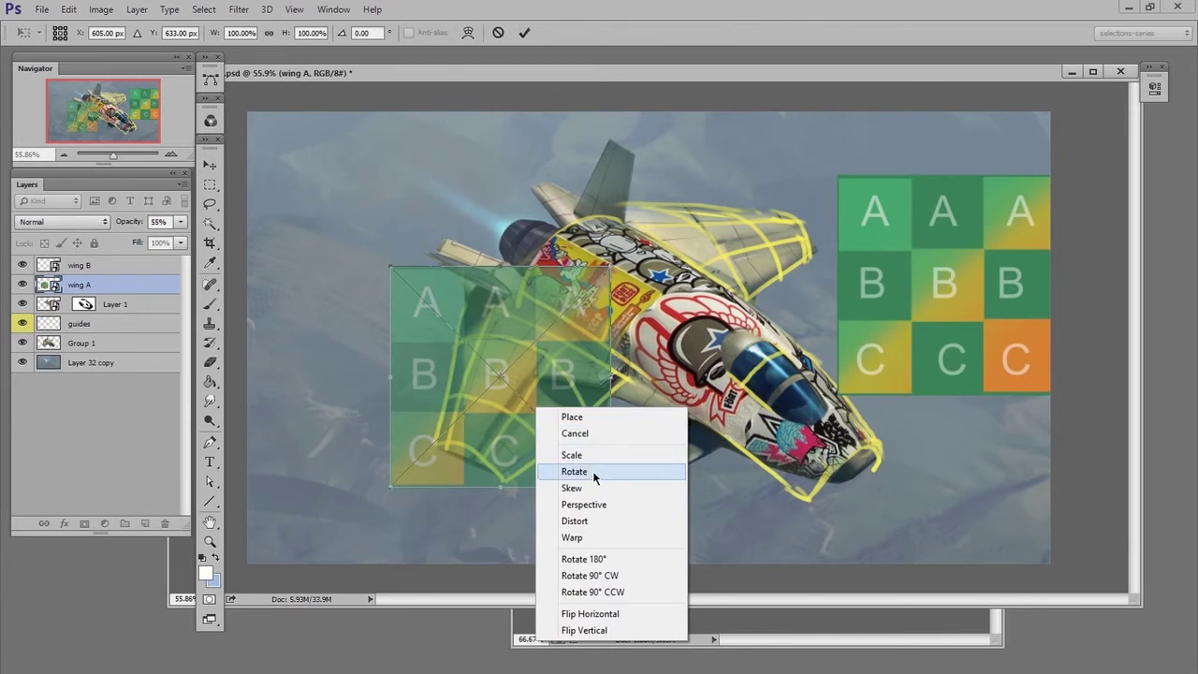
pyautogui.click(614, 521)
# Warp wing A's grid around the lower-left wing, then move wing B toward the ship.
pyautogui.rightClick(427, 462)
pyautogui.click(461, 348)
pyautogui.moveTo(461, 348)
pyautogui.mouseDown()
pyautogui.moveTo(548, 478)
pyautogui.moveTo(581, 410)
pyautogui.mouseUp()
pyautogui.moveTo(393, 417)
pyautogui.mouseDown()
pyautogui.moveTo(435, 444)
pyautogui.moveTo(454, 393)
pyautogui.mouseUp()
pyautogui.moveTo(533, 302); pyautogui.dragTo(590, 375)
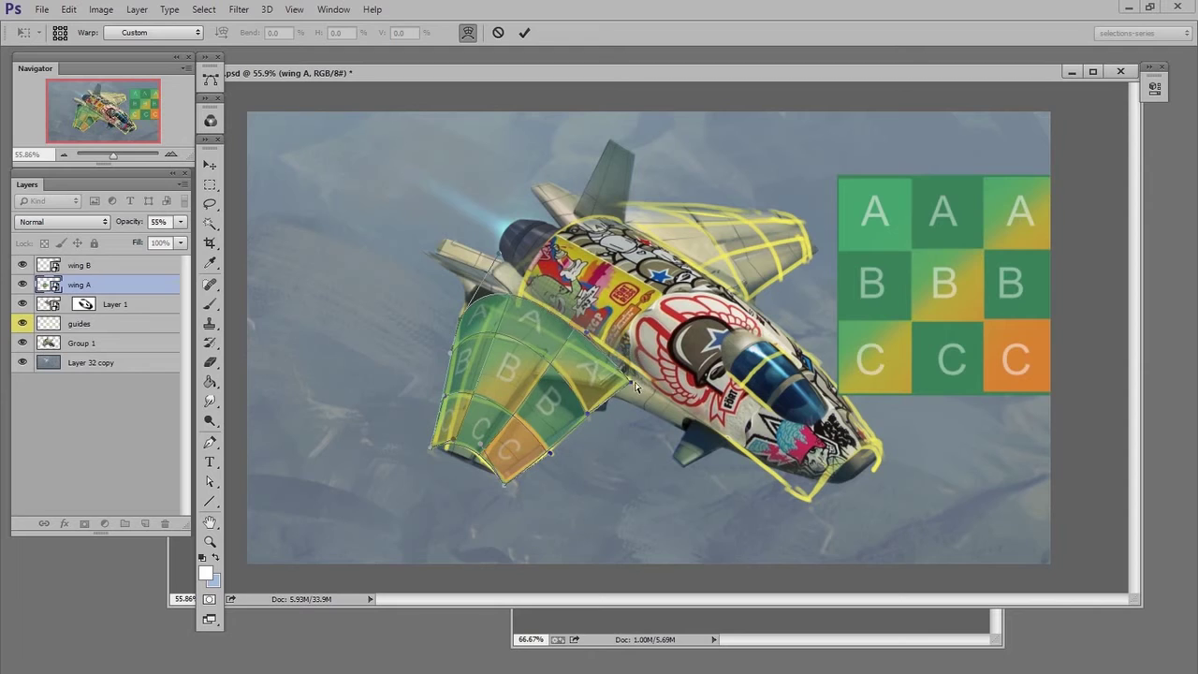
pyautogui.press('Return')
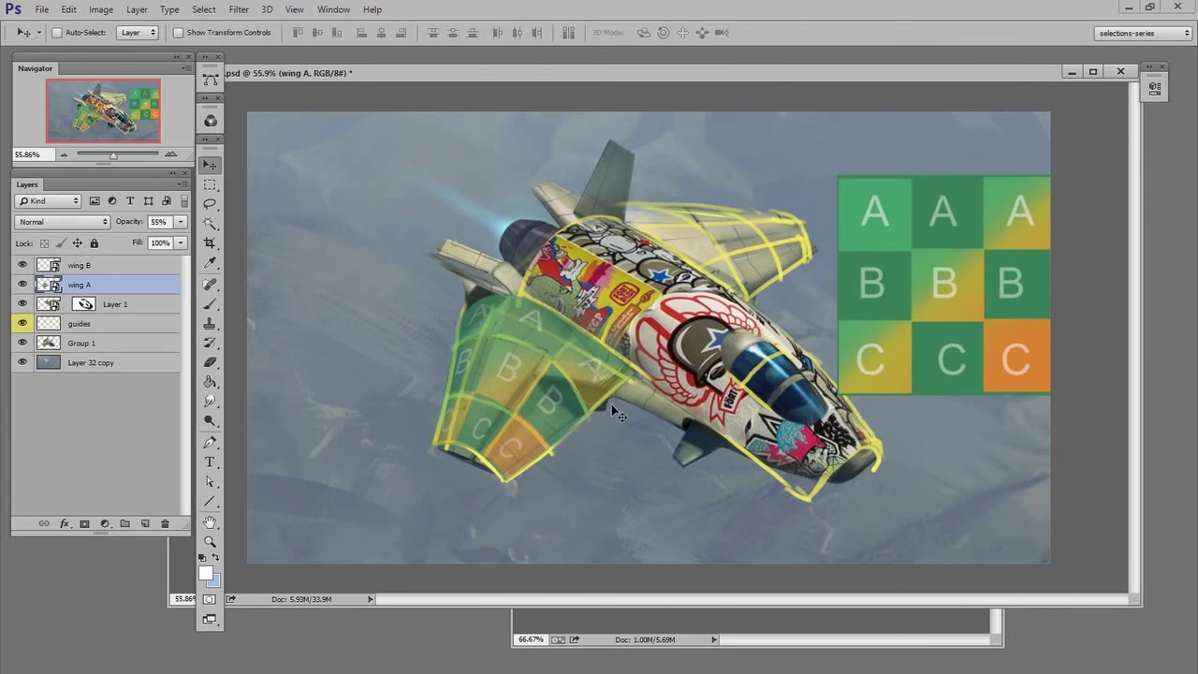
pyautogui.moveTo(980, 353); pyautogui.dragTo(963, 463)
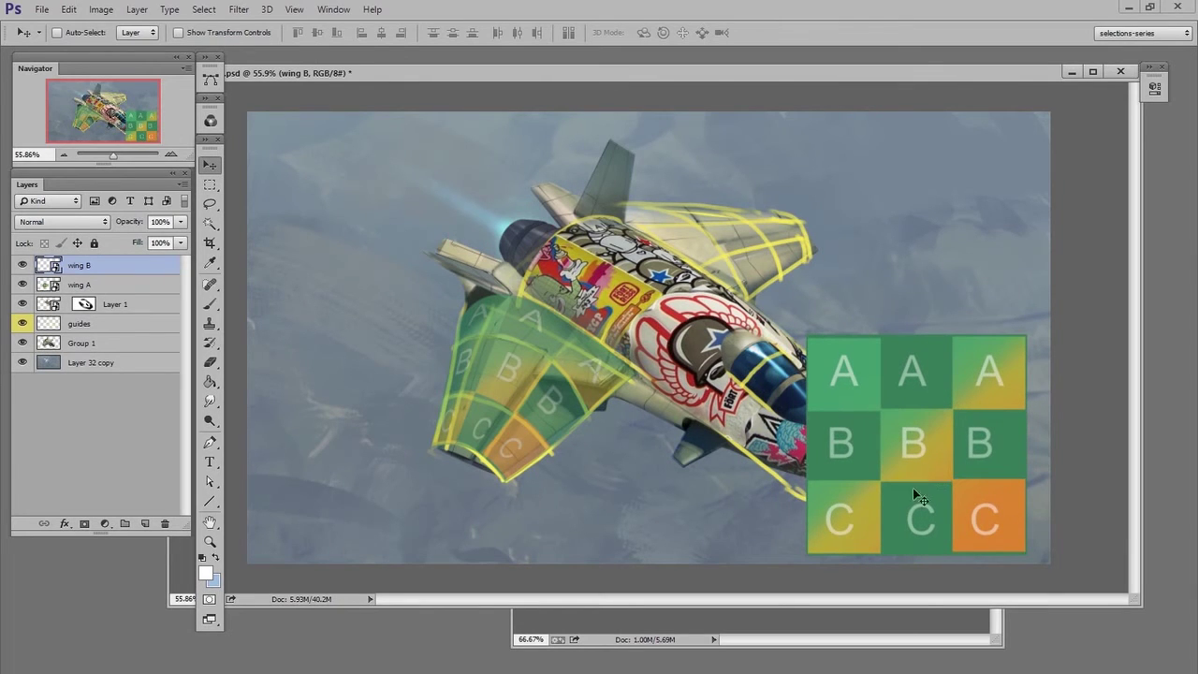
# Alt-drag a copy of wing B, flip it vertically, and set it to 59% opacity.
pyautogui.moveTo(952, 486); pyautogui.dragTo(772, 268)
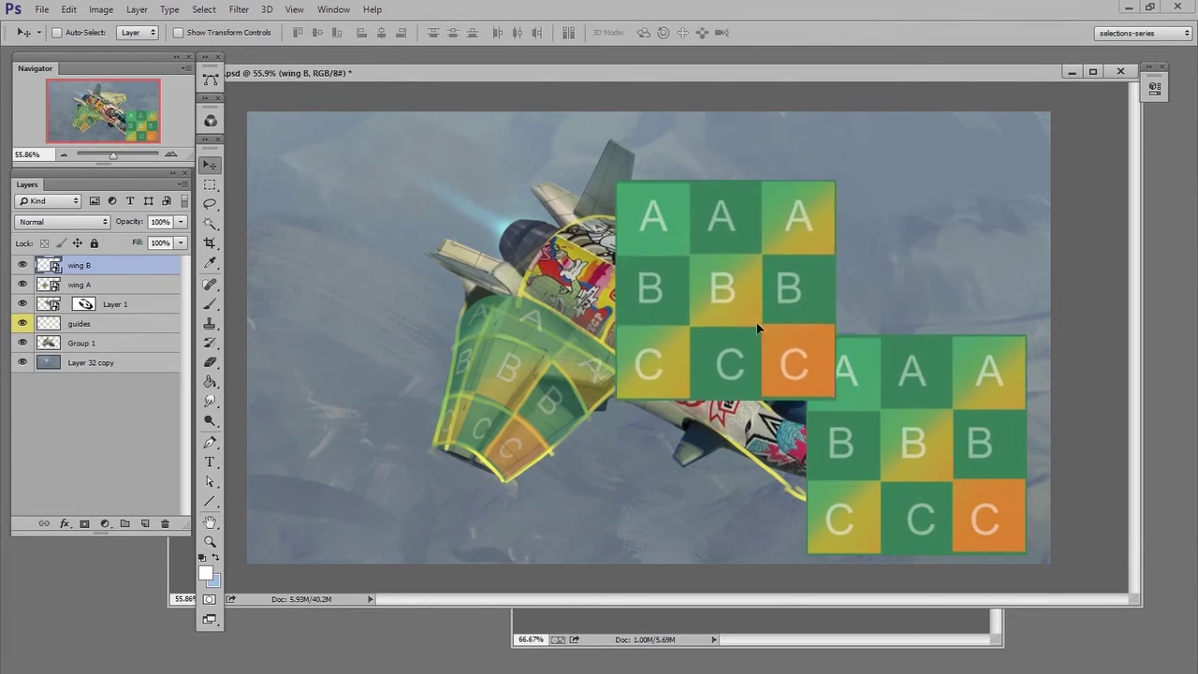
pyautogui.hotkey('ctrl', 't')
pyautogui.rightClick(771, 269)
pyautogui.click(821, 493)
pyautogui.press('Return')
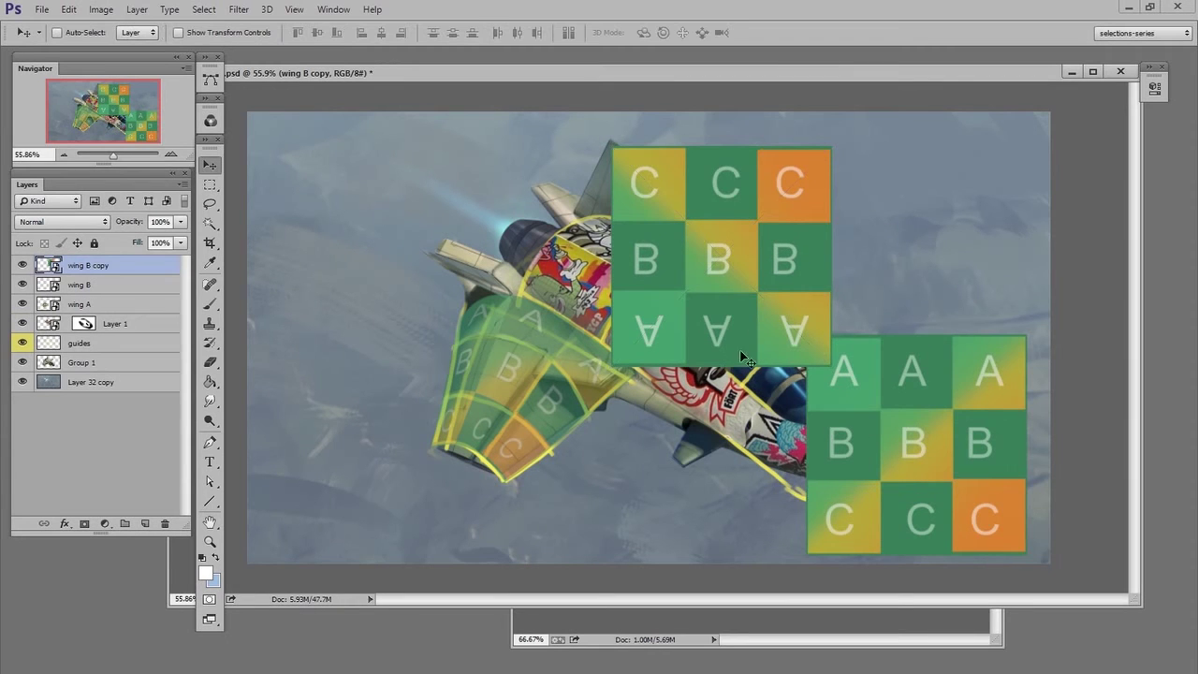
pyautogui.moveTo(880, 392); pyautogui.dragTo(949, 447)
pyautogui.moveTo(792, 281); pyautogui.dragTo(818, 225)
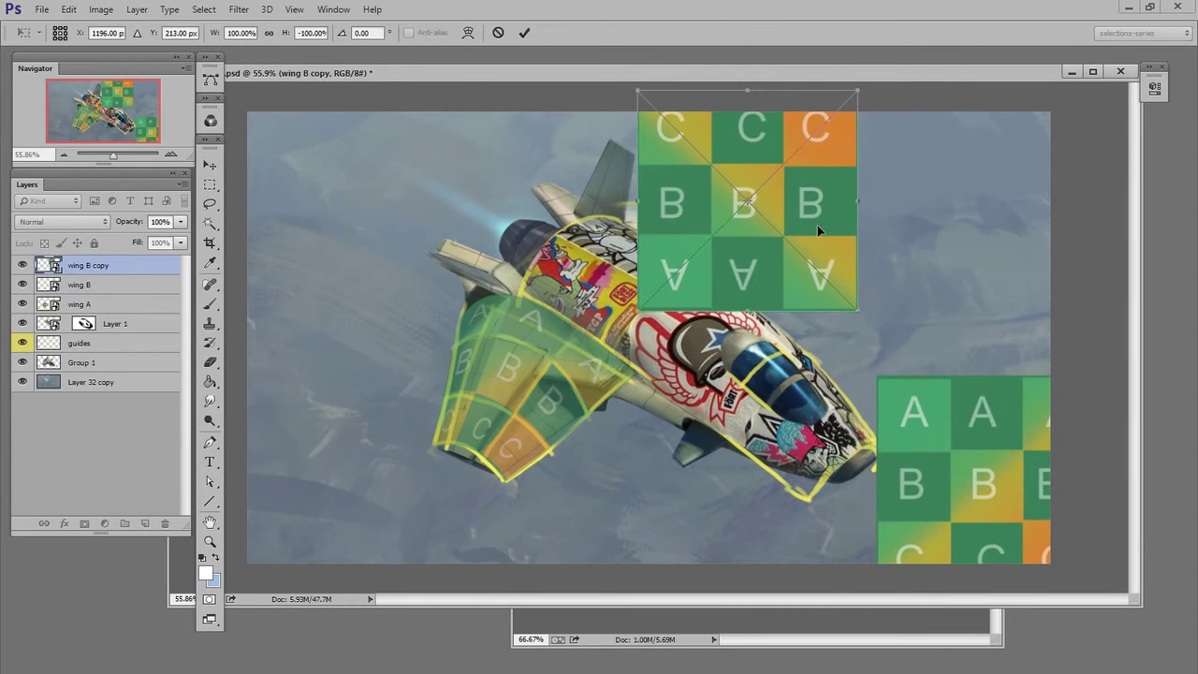
pyautogui.click(180, 222)
pyautogui.moveTo(187, 236); pyautogui.dragTo(150, 236)
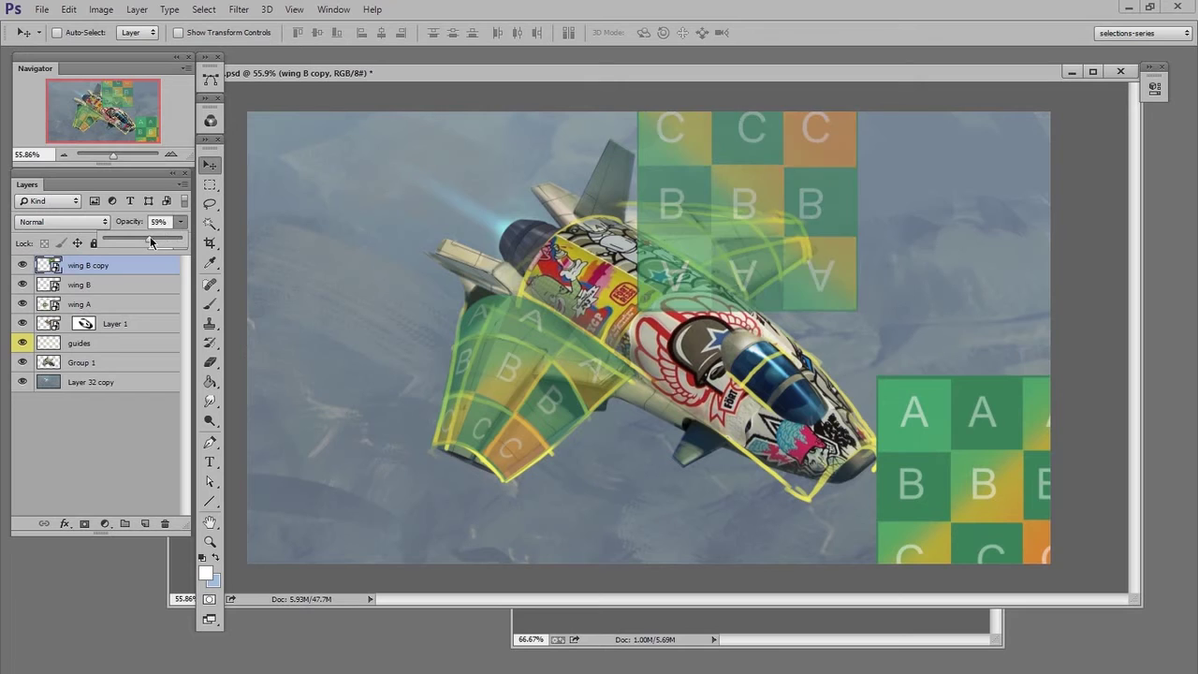
pyautogui.moveTo(826, 242); pyautogui.dragTo(786, 270)
# Distort the flipped copy's corners to match the ship's upper wing outline.
pyautogui.hotkey('ctrl', 't')
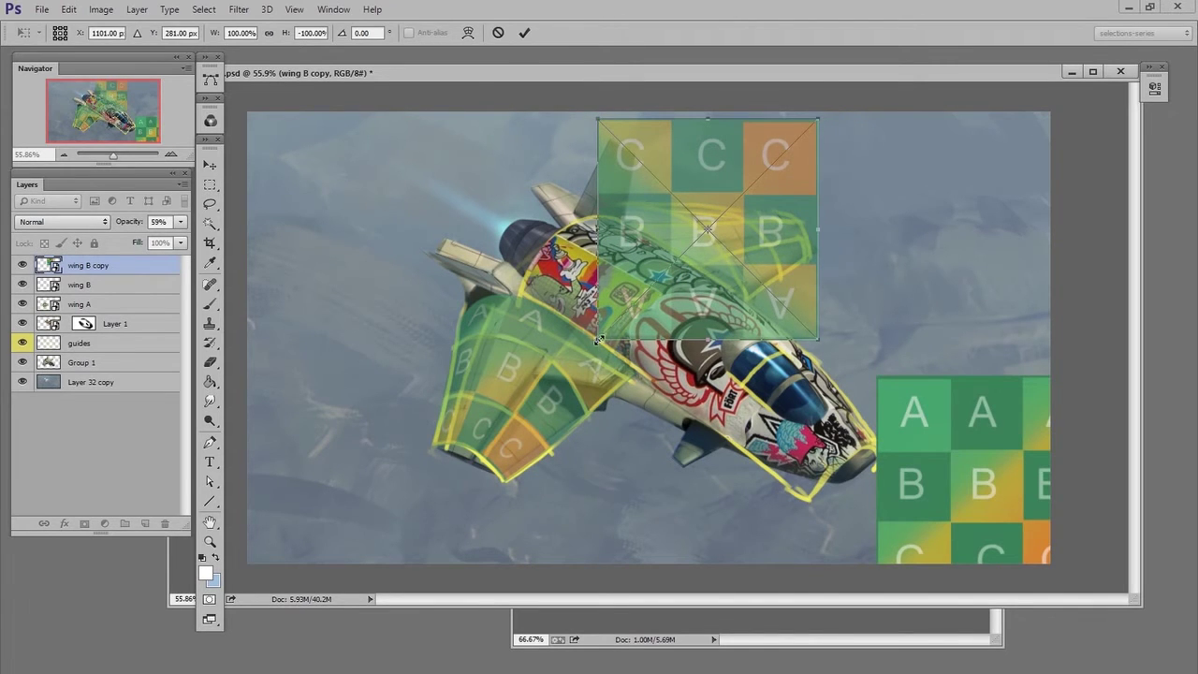
pyautogui.moveTo(597, 122); pyautogui.dragTo(719, 156)
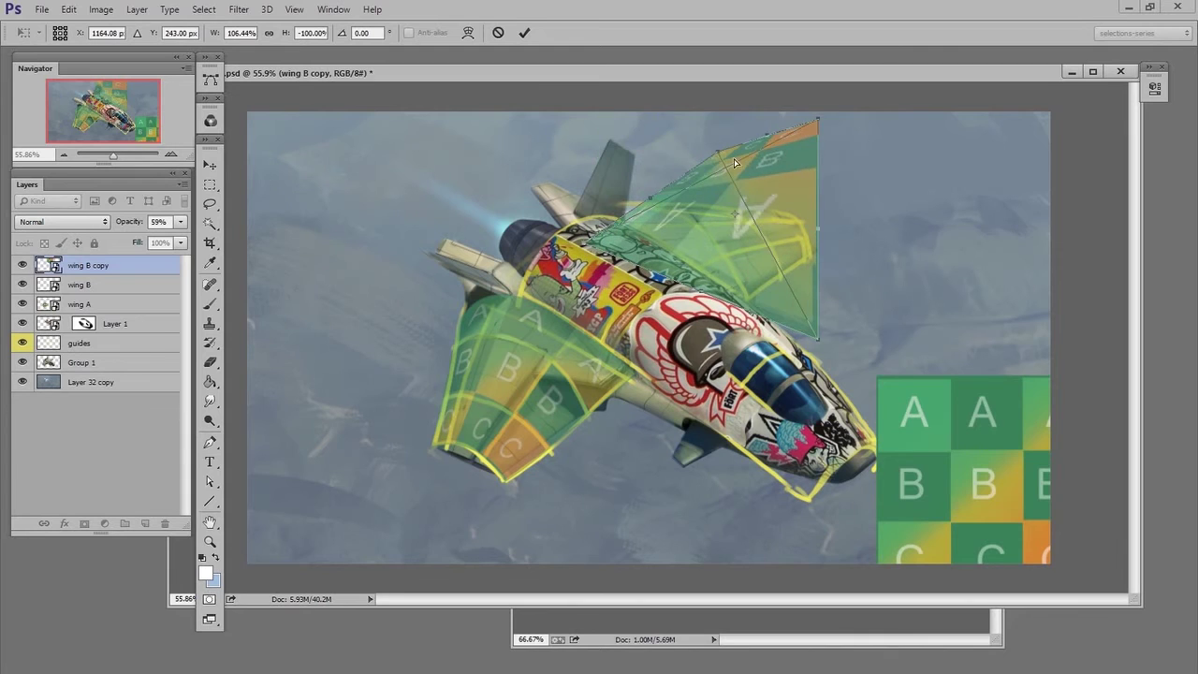
pyautogui.moveTo(817, 337); pyautogui.dragTo(768, 323)
pyautogui.moveTo(817, 121); pyautogui.dragTo(834, 230)
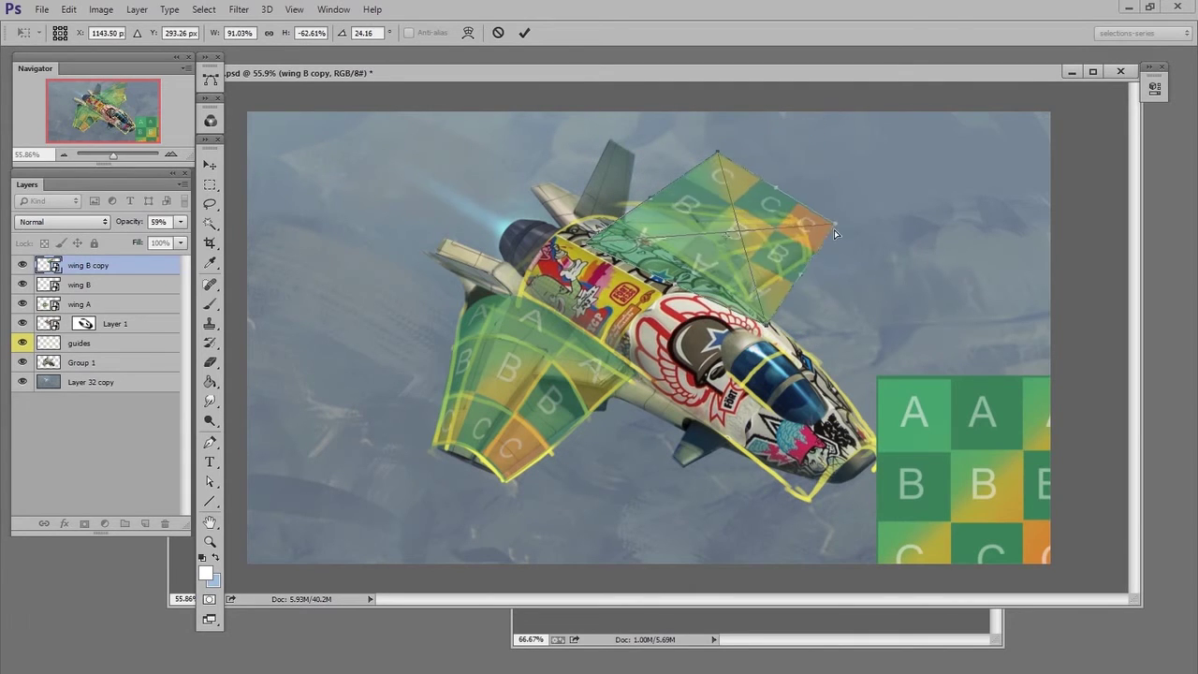
pyautogui.moveTo(717, 152); pyautogui.dragTo(739, 171)
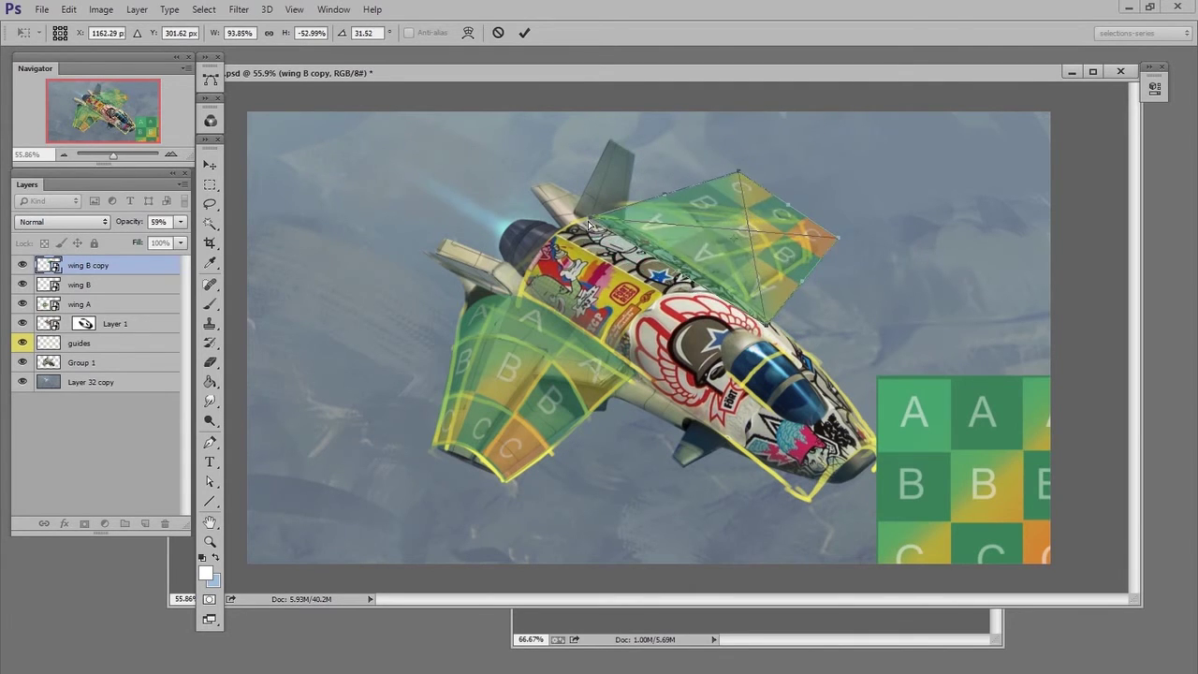
pyautogui.moveTo(590, 225); pyautogui.dragTo(589, 212)
pyautogui.moveTo(766, 325); pyautogui.dragTo(738, 309)
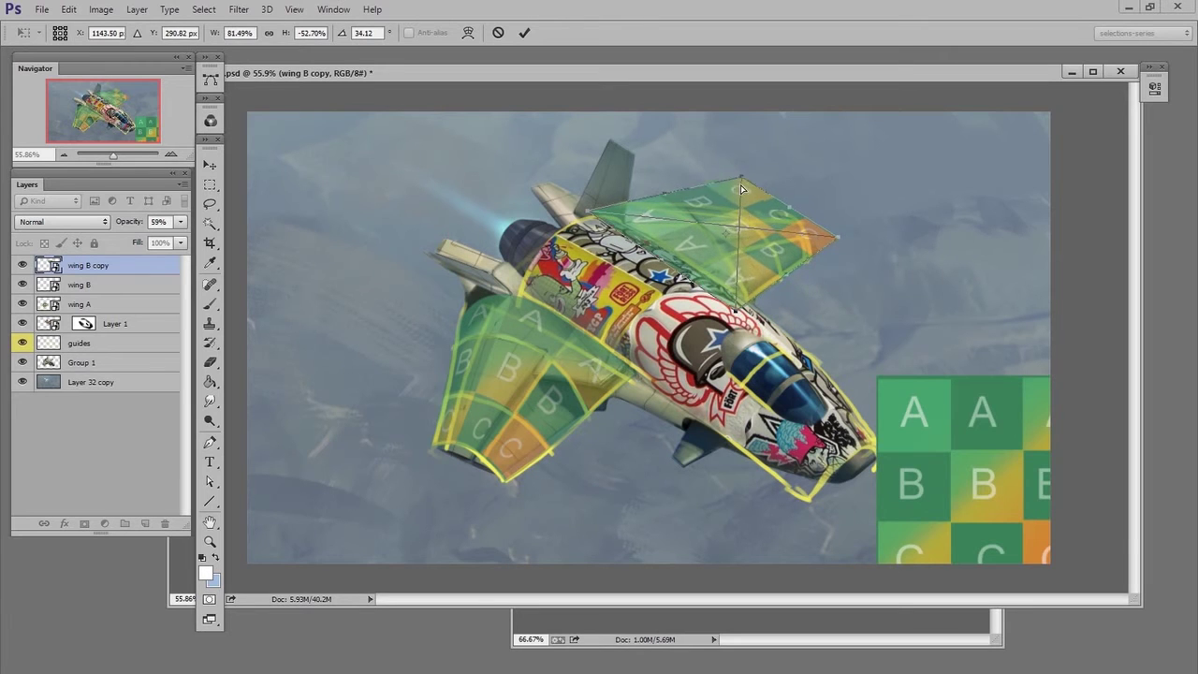
pyautogui.moveTo(740, 172); pyautogui.dragTo(742, 191)
pyautogui.moveTo(590, 212); pyautogui.dragTo(577, 197)
# Warp the copy's mesh to curve with the upper wing and commit it.
pyautogui.rightClick(836, 246)
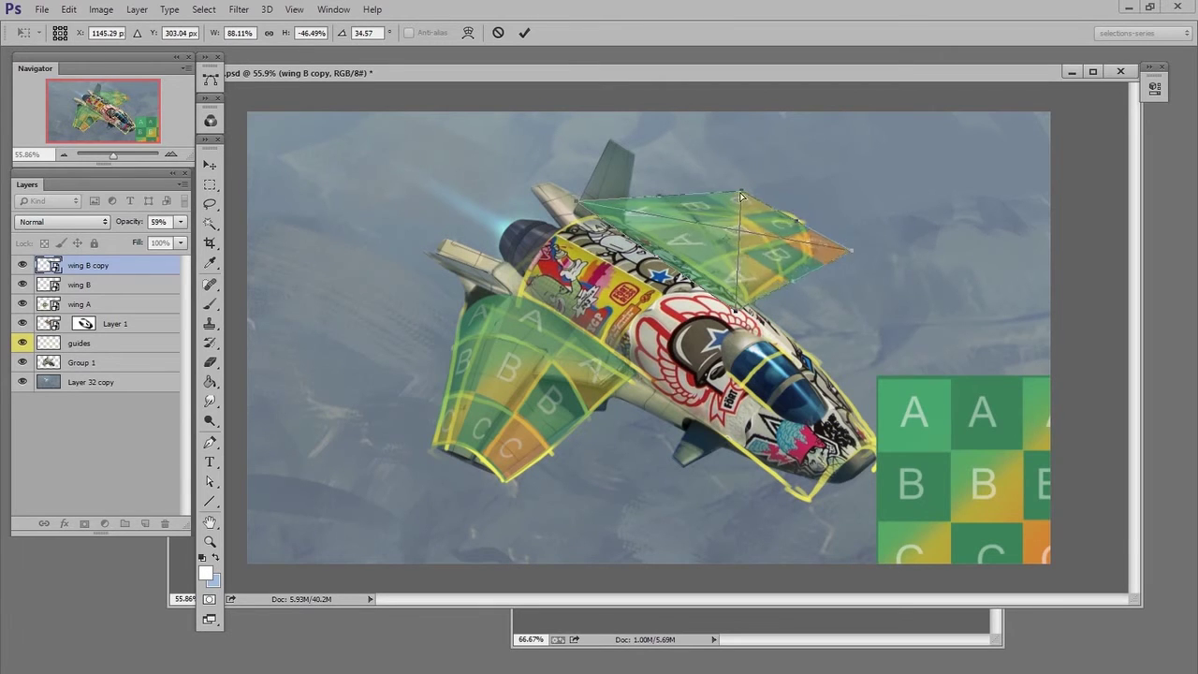
pyautogui.click(871, 346)
pyautogui.moveTo(775, 219)
pyautogui.mouseDown()
pyautogui.moveTo(801, 218)
pyautogui.moveTo(711, 225)
pyautogui.mouseUp()
pyautogui.press('Return')
# Set wing B copy to full opacity, enlarge the brush, and mask part of its grid.
pyautogui.press('0')
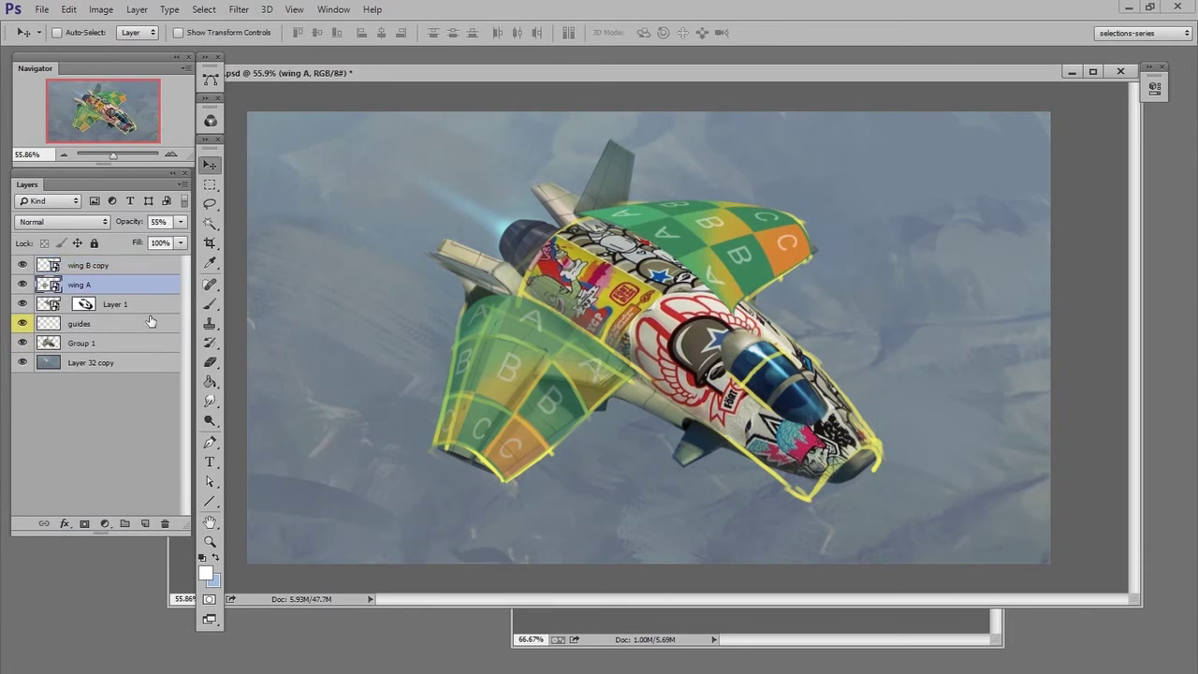
pyautogui.press('b')
pyautogui.rightClick(763, 377)
pyautogui.click(619, 413)
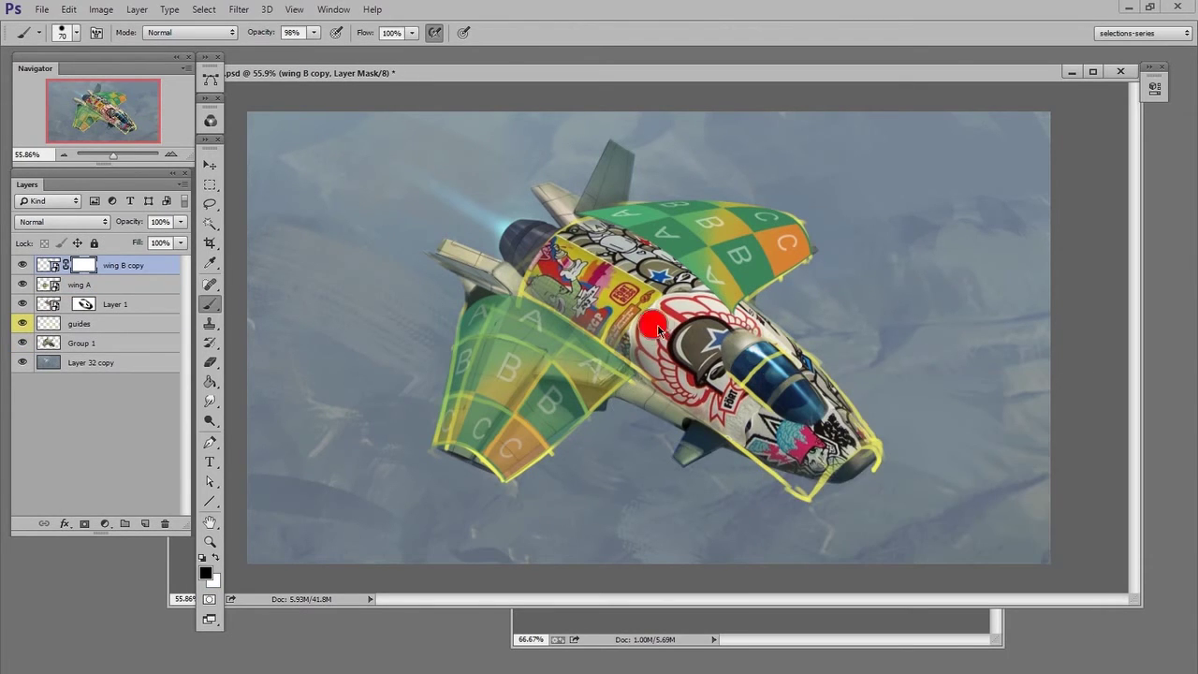
pyautogui.moveTo(655, 328); pyautogui.dragTo(613, 245)
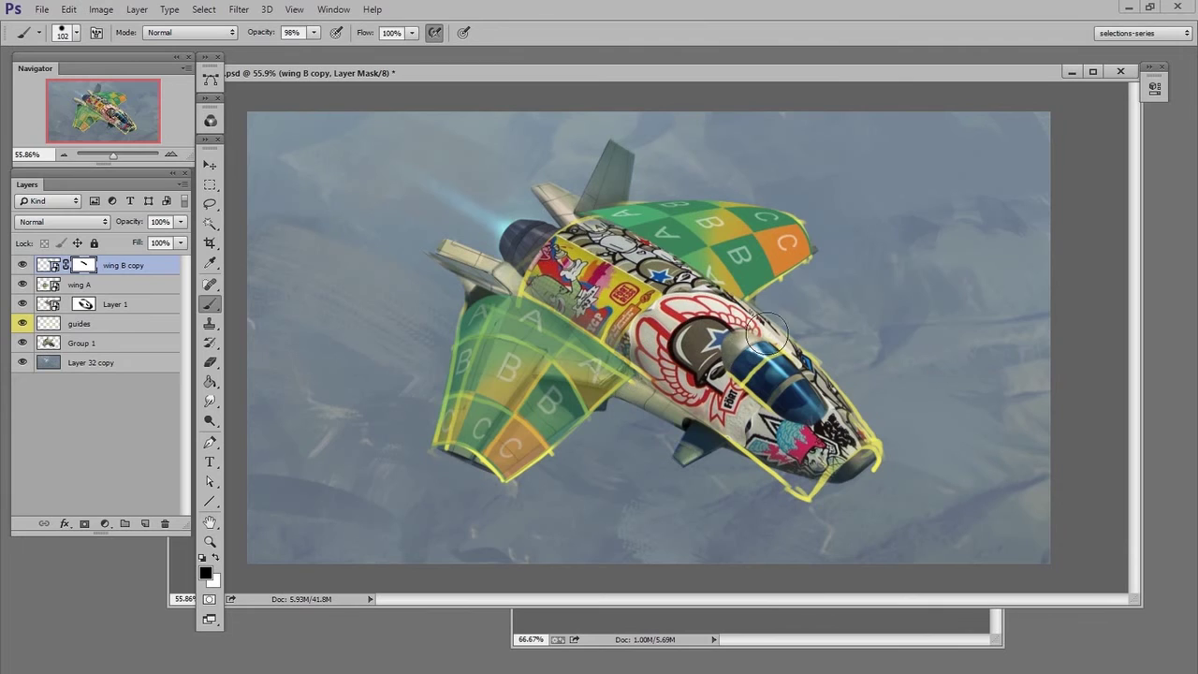
# Hide the yellow guide outlines and refine the mask near the fin and upper wing edge.
pyautogui.click(23, 323)
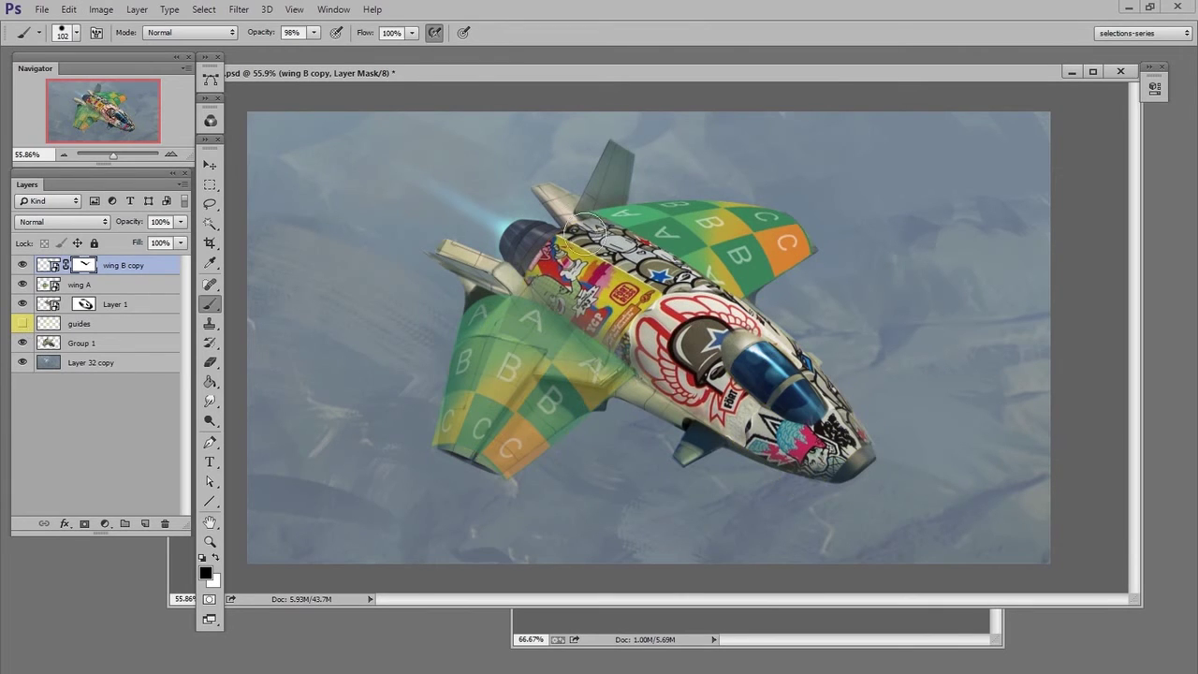
pyautogui.moveTo(622, 190); pyautogui.dragTo(863, 207)
pyautogui.press('x')
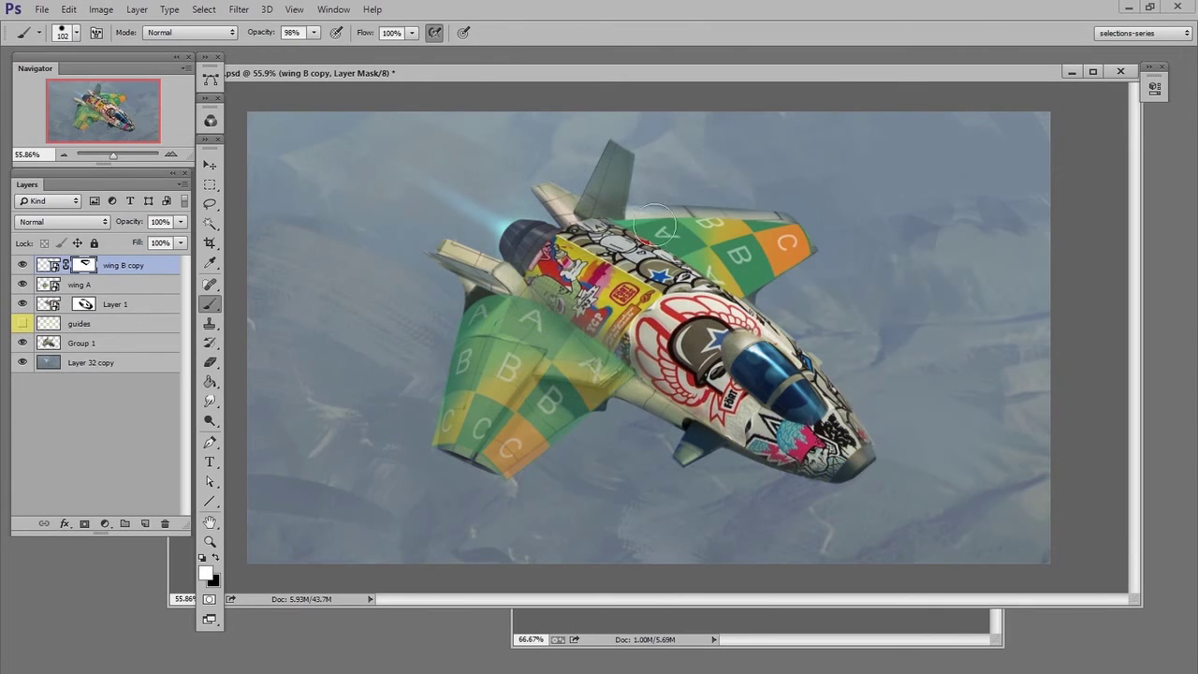
pyautogui.moveTo(629, 211); pyautogui.dragTo(779, 228)
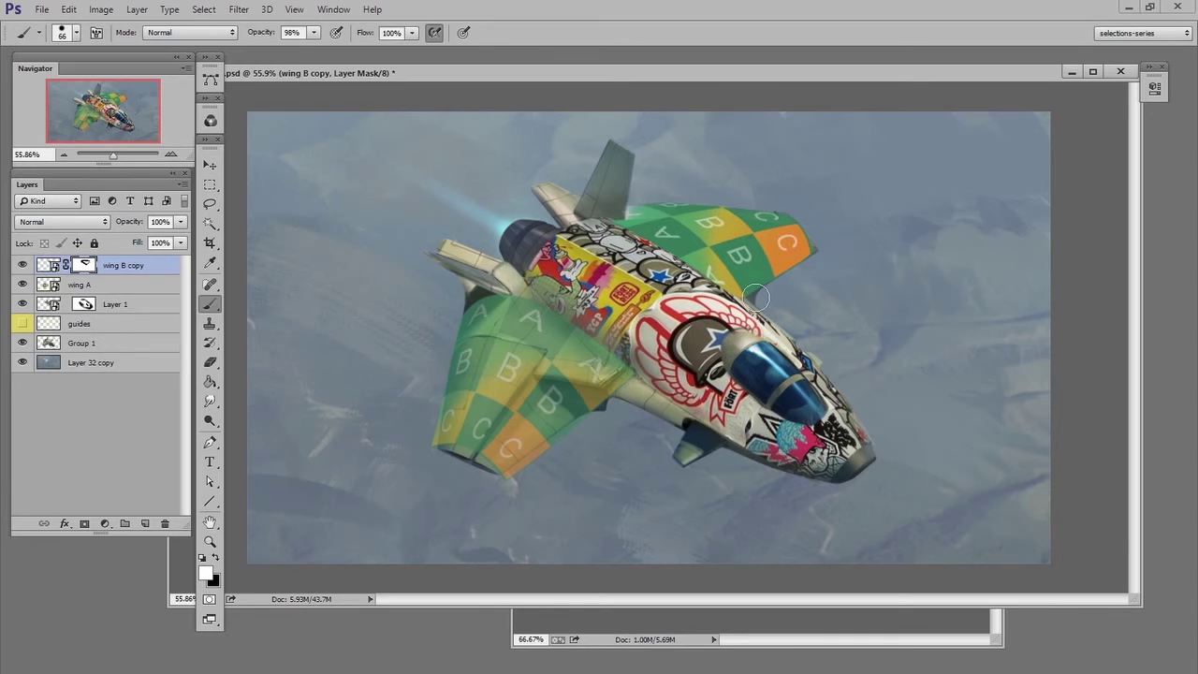
pyautogui.press('x')
pyautogui.press('x')
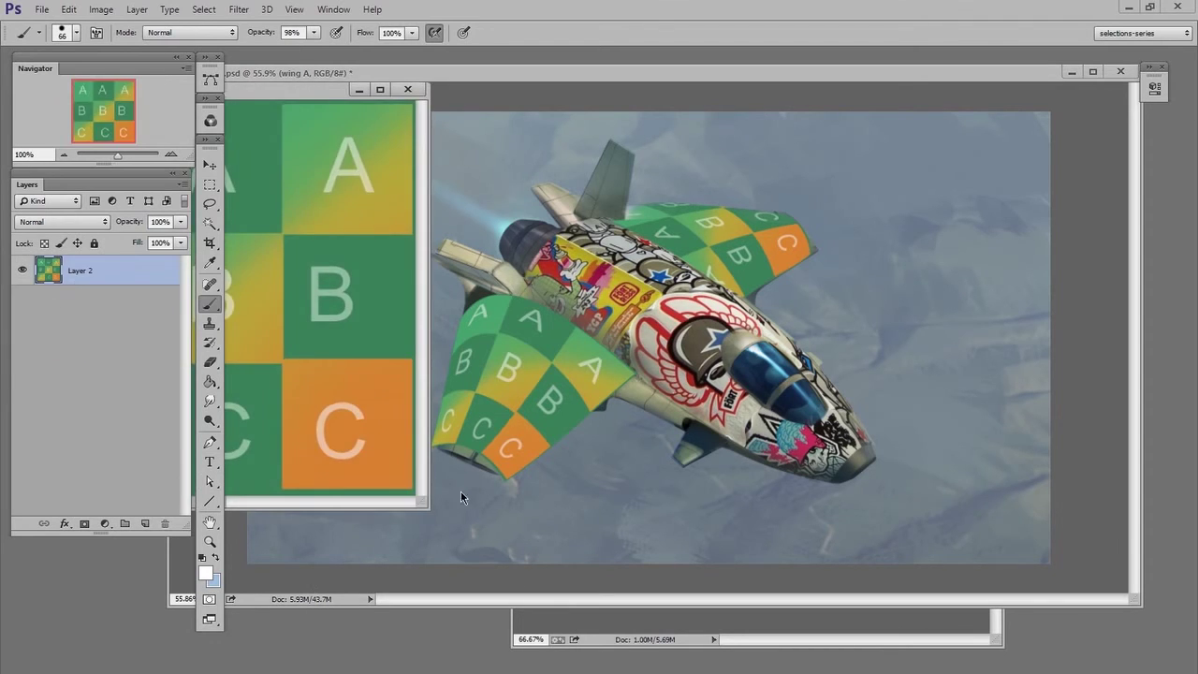
# In Layer 21.psb, add a new layer and choose a light blue foreground colour.
pyautogui.moveTo(302, 93)
pyautogui.mouseDown()
pyautogui.moveTo(328, 144)
pyautogui.moveTo(712, 167)
pyautogui.mouseUp()
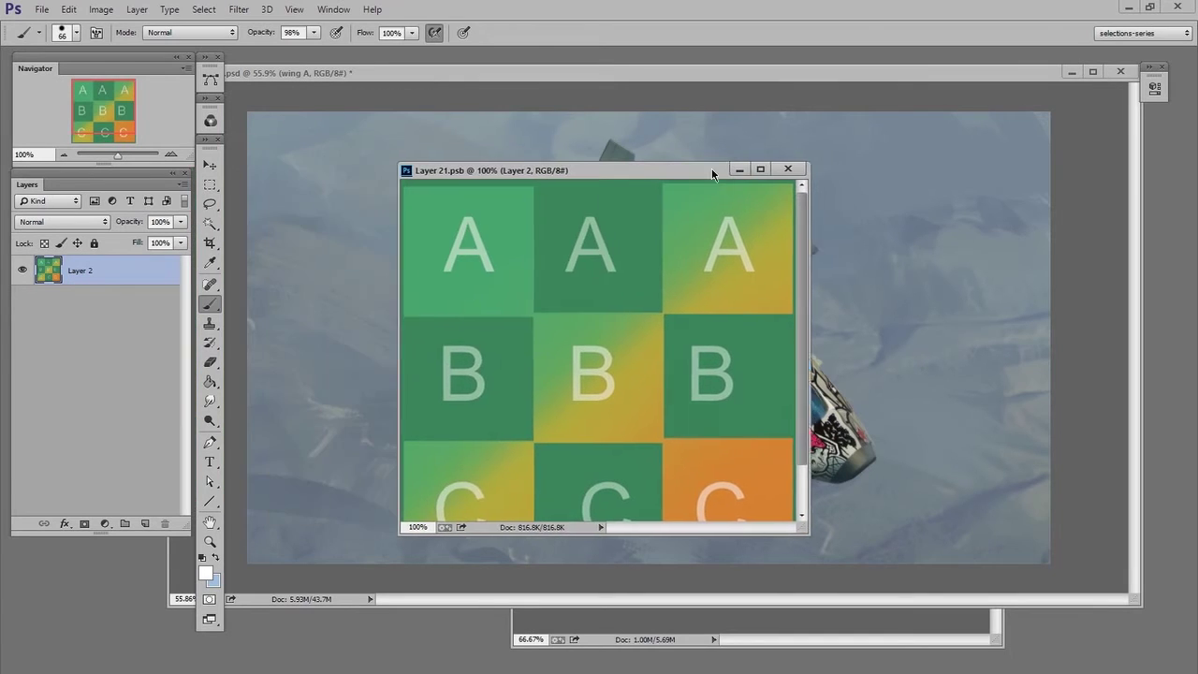
pyautogui.press('z')
pyautogui.moveTo(671, 379); pyautogui.dragTo(637, 379)
pyautogui.press('b')
pyautogui.moveTo(813, 533); pyautogui.dragTo(843, 565)
pyautogui.hotkey('ctrl', 'shift', 'alt', 'n')
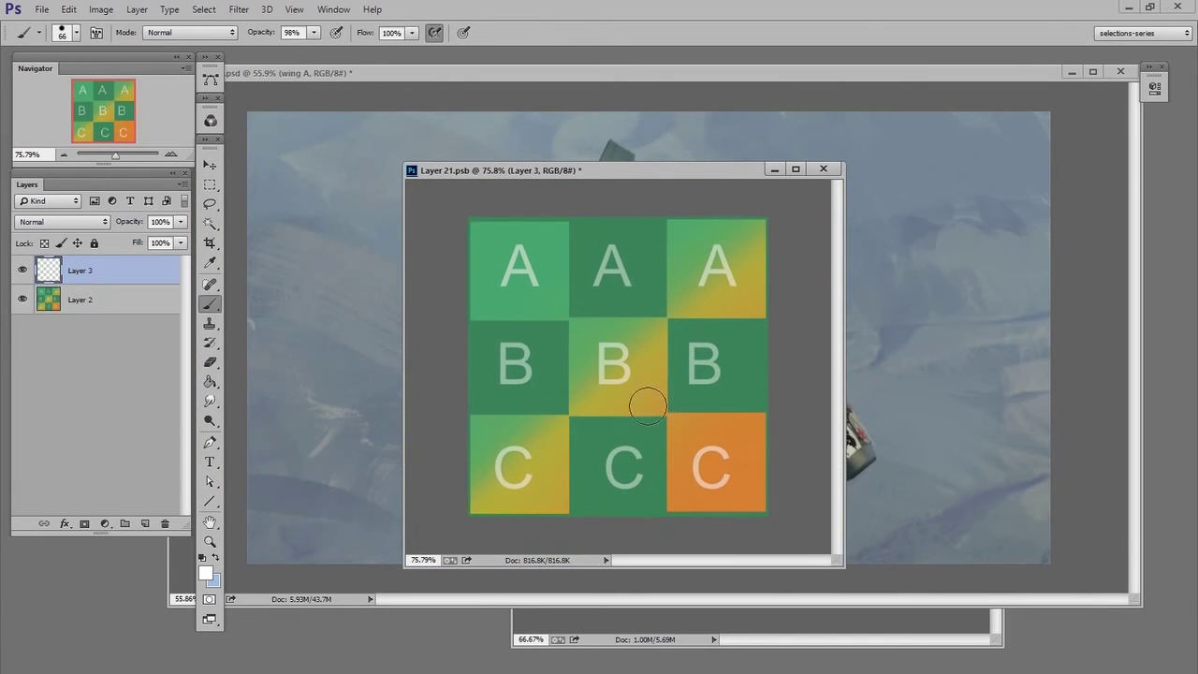
pyautogui.press('i')
pyautogui.click(803, 423)
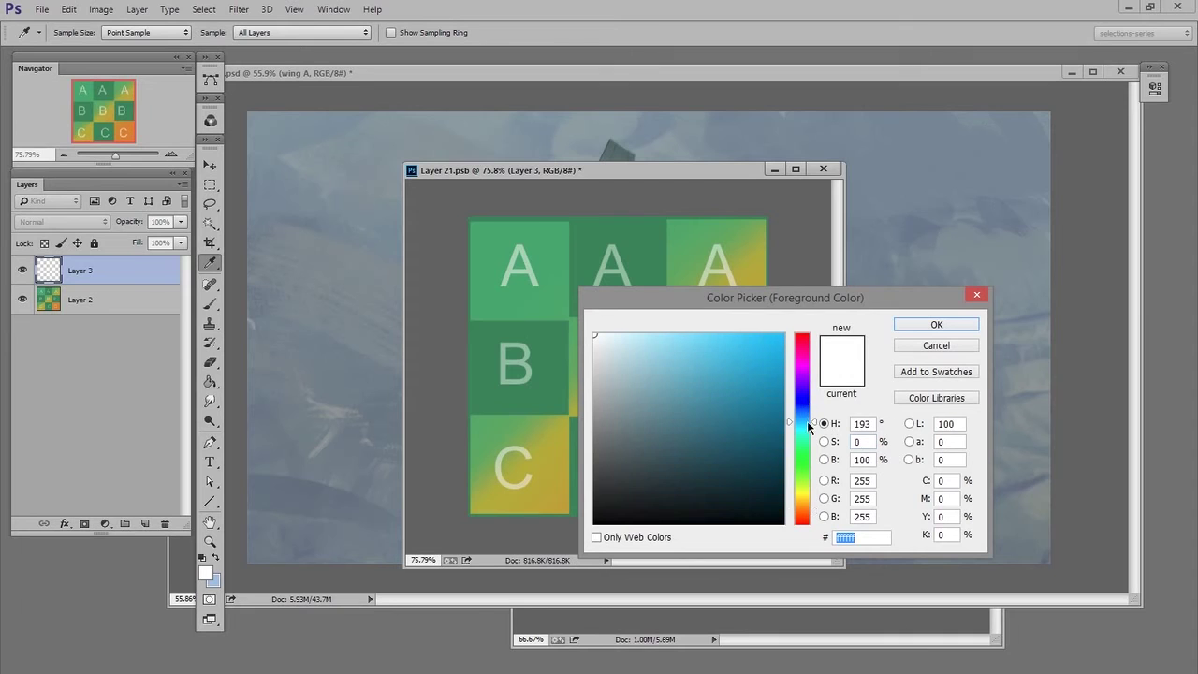
pyautogui.click(699, 342)
pyautogui.click(936, 324)
# Paint light blue over the grid and save Layer 21.psb so both wings update.
pyautogui.press('b')
pyautogui.moveTo(524, 253)
pyautogui.mouseDown()
pyautogui.moveTo(495, 379)
pyautogui.moveTo(743, 509)
pyautogui.moveTo(616, 200)
pyautogui.moveTo(549, 294)
pyautogui.mouseUp()
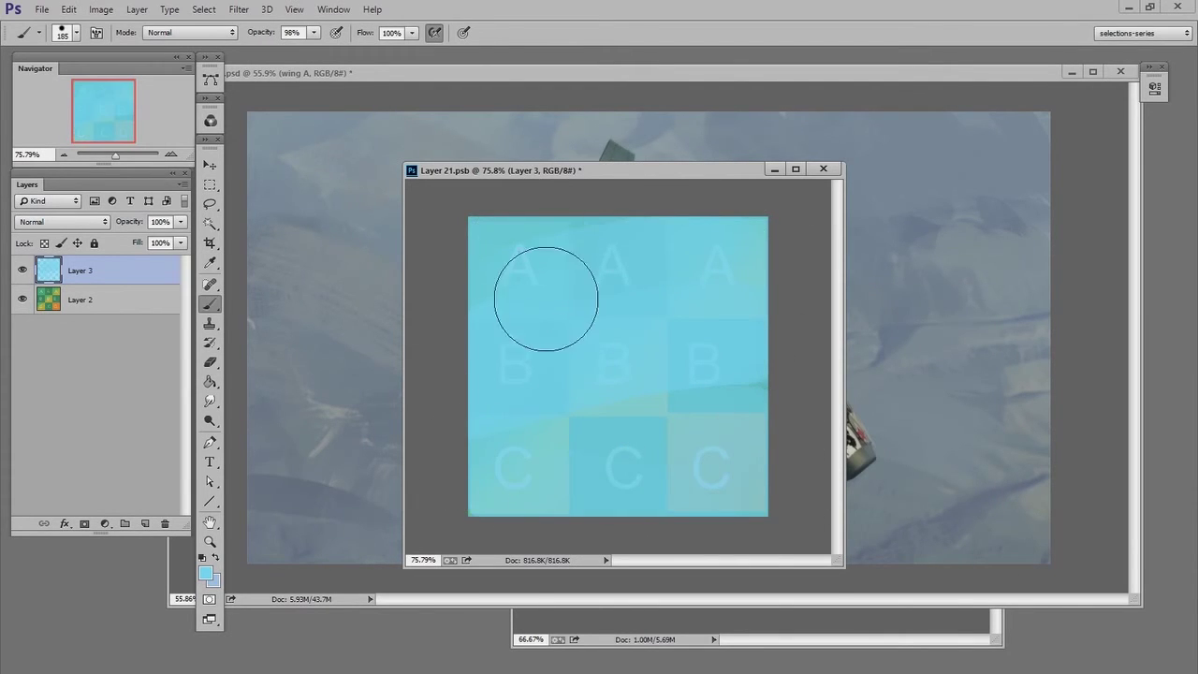
pyautogui.moveTo(640, 177); pyautogui.dragTo(1047, 198)
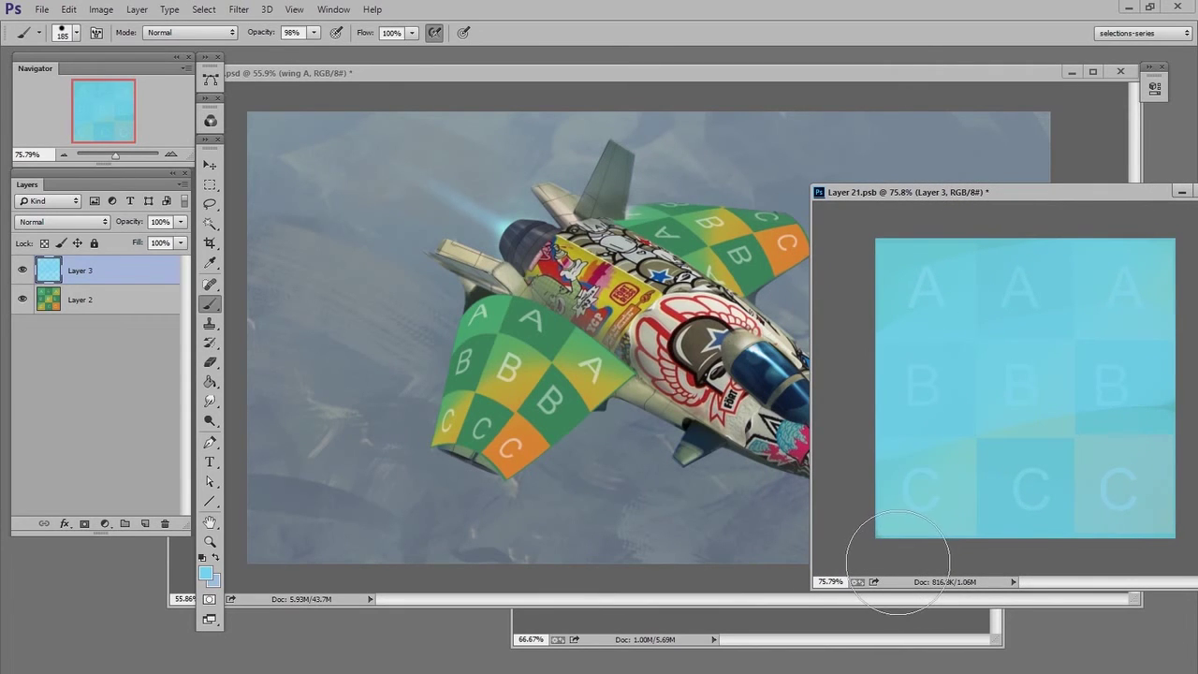
pyautogui.moveTo(922, 192); pyautogui.dragTo(916, 178)
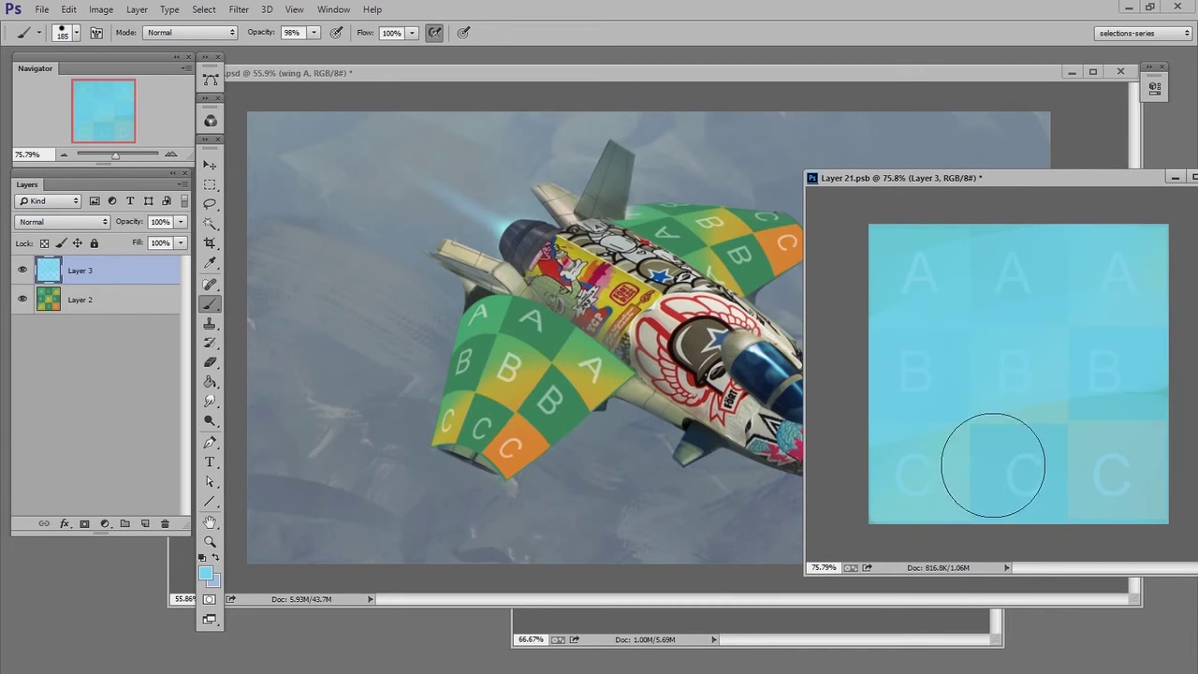
pyautogui.moveTo(993, 184); pyautogui.dragTo(994, 181)
pyautogui.hotkey('ctrl', 's')
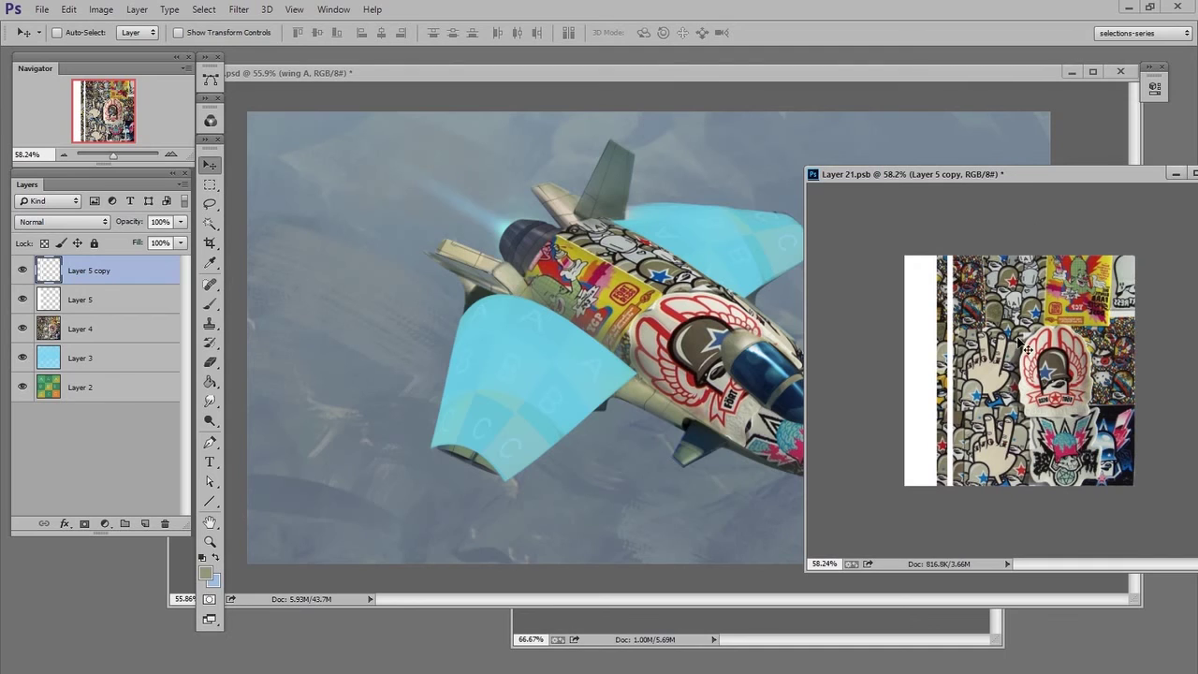
# Merge the collage layers, rotate the white band to the texture's bottom, and save.
pyautogui.hotkey('ctrl', 's')
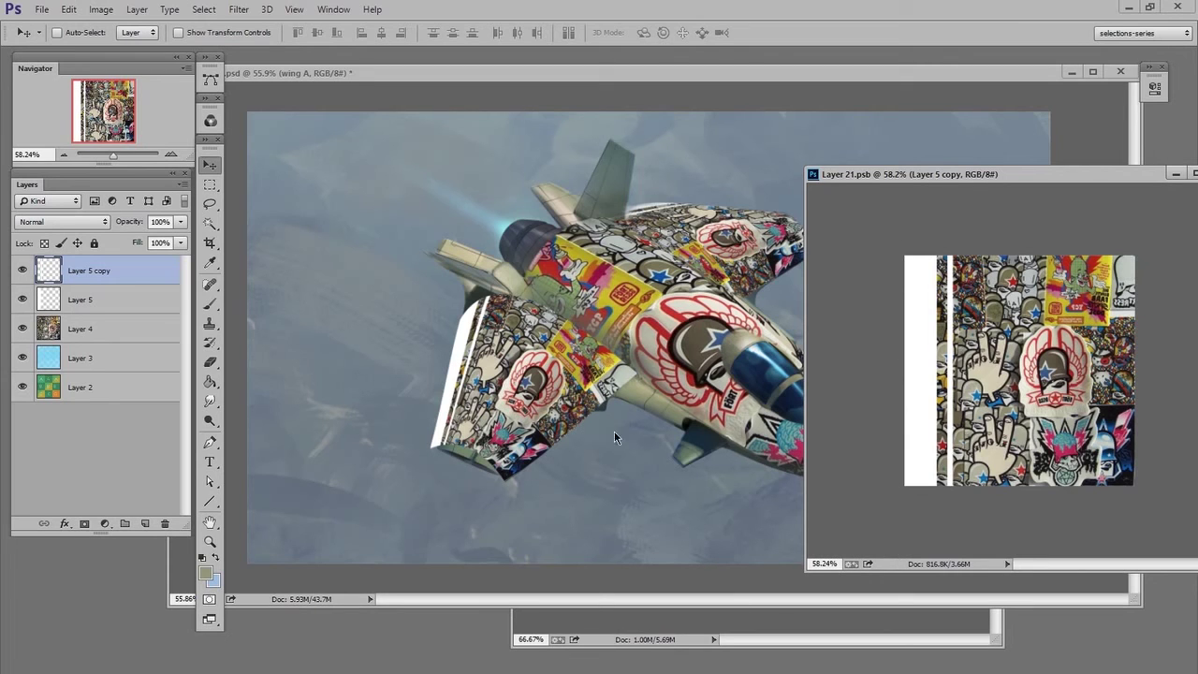
pyautogui.hotkey('ctrl', 'e')
pyautogui.hotkey('ctrl', 't')
pyautogui.moveTo(923, 527)
pyautogui.mouseDown()
pyautogui.moveTo(934, 536)
pyautogui.moveTo(1062, 387)
pyautogui.mouseUp()
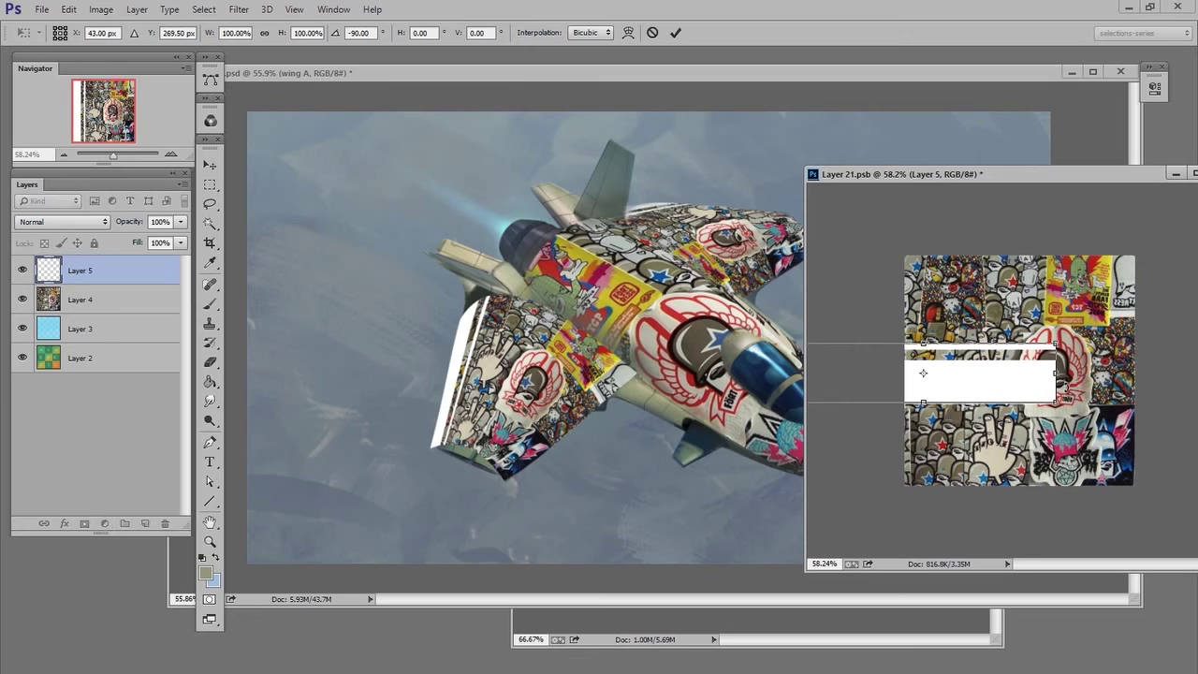
pyautogui.moveTo(924, 372); pyautogui.dragTo(1109, 477)
pyautogui.press('Return')
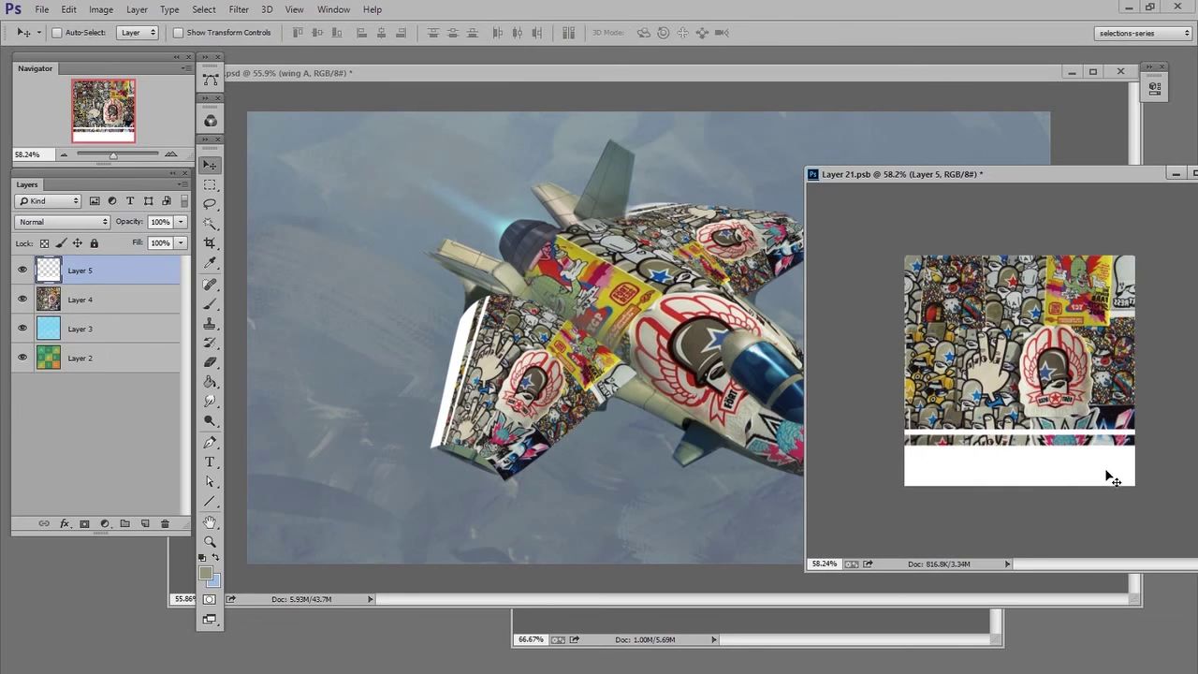
pyautogui.hotkey('ctrl', 's')
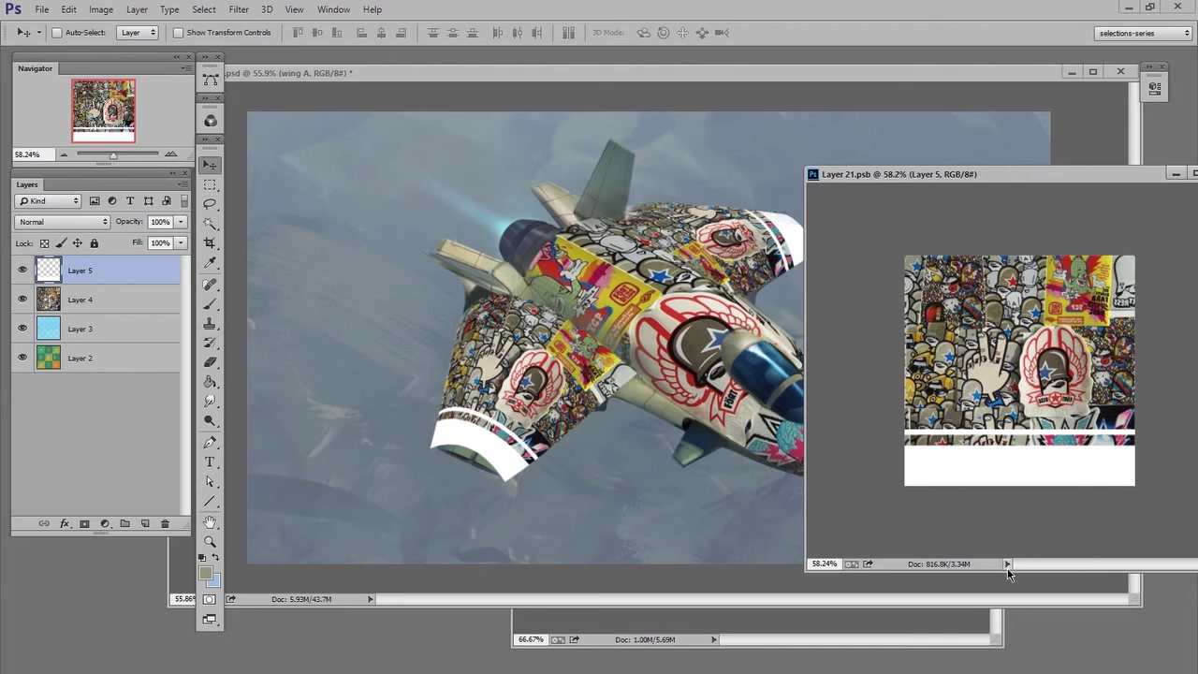
# Back in the spaceship document, set the chassis sticker layer Layer 1 to Overlay.
pyautogui.click(707, 71)
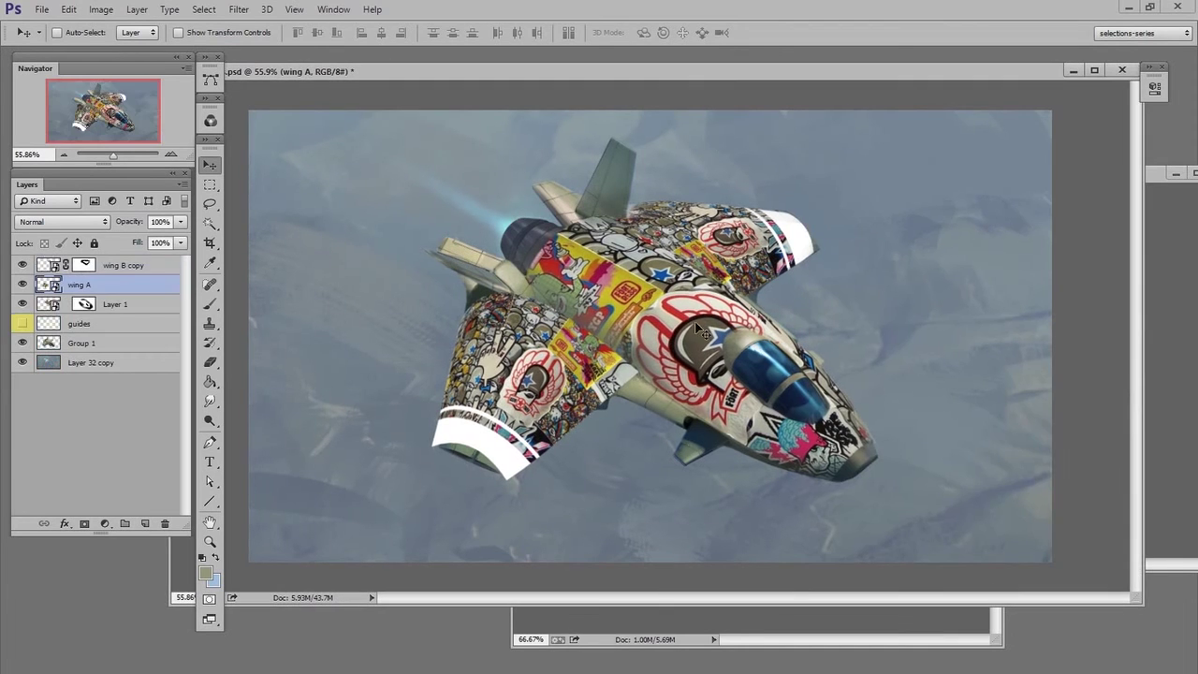
pyautogui.press('z')
pyautogui.moveTo(689, 428); pyautogui.dragTo(674, 428)
pyautogui.press('v')
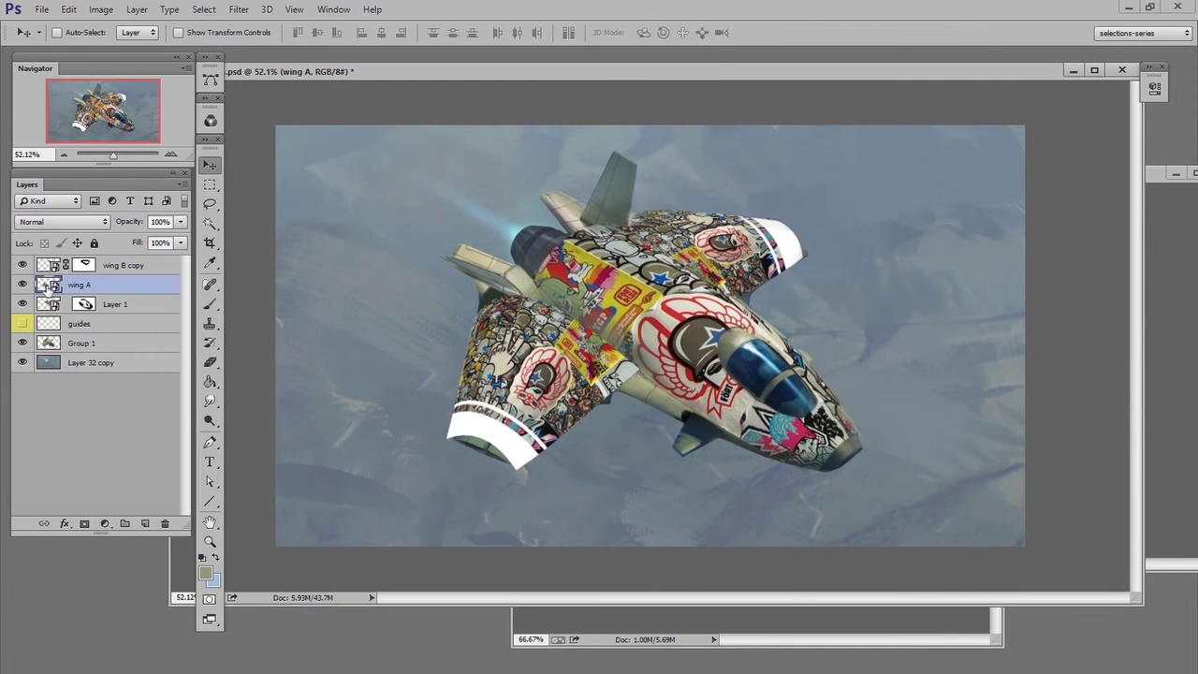
pyautogui.click(48, 300)
pyautogui.click(60, 222)
pyautogui.click(75, 419)
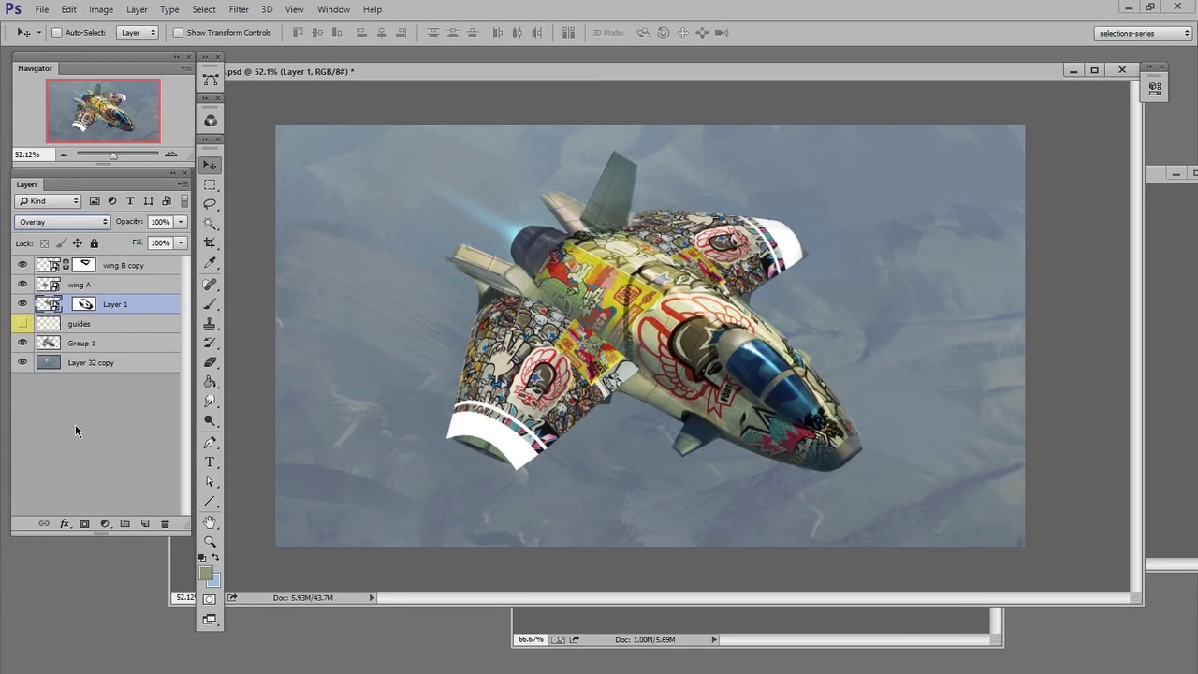
# Set the wing A layer's blend mode to Overlay as well.
pyautogui.click(56, 284)
pyautogui.click(61, 221)
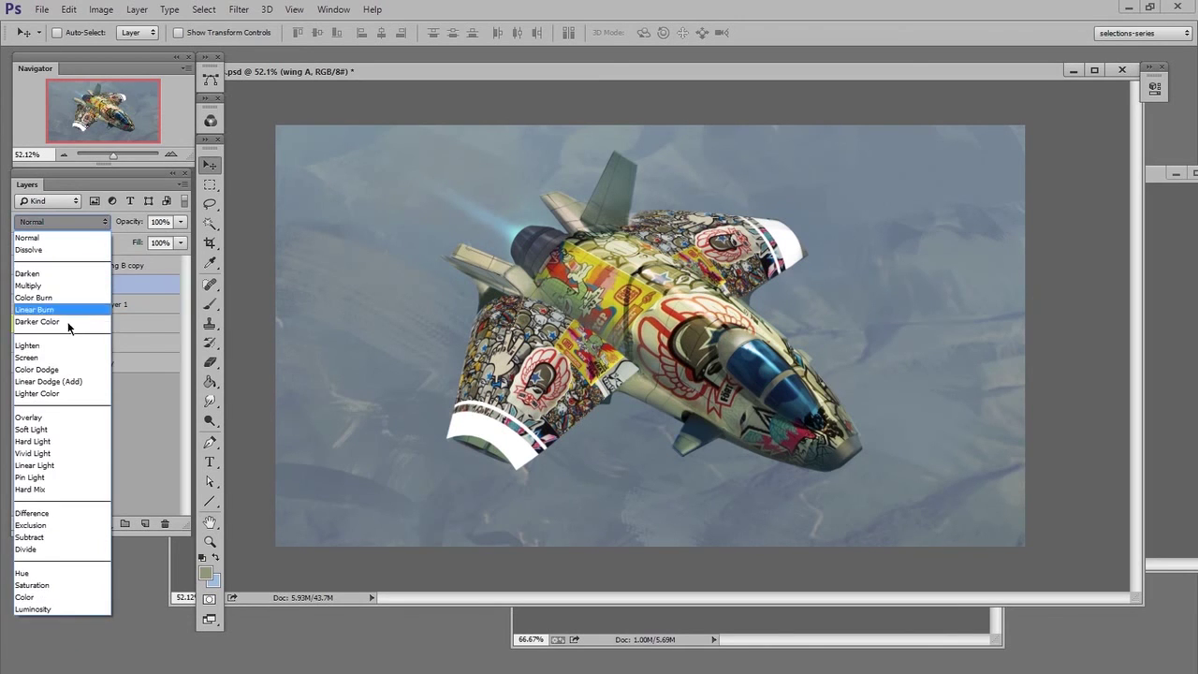
pyautogui.click(30, 417)
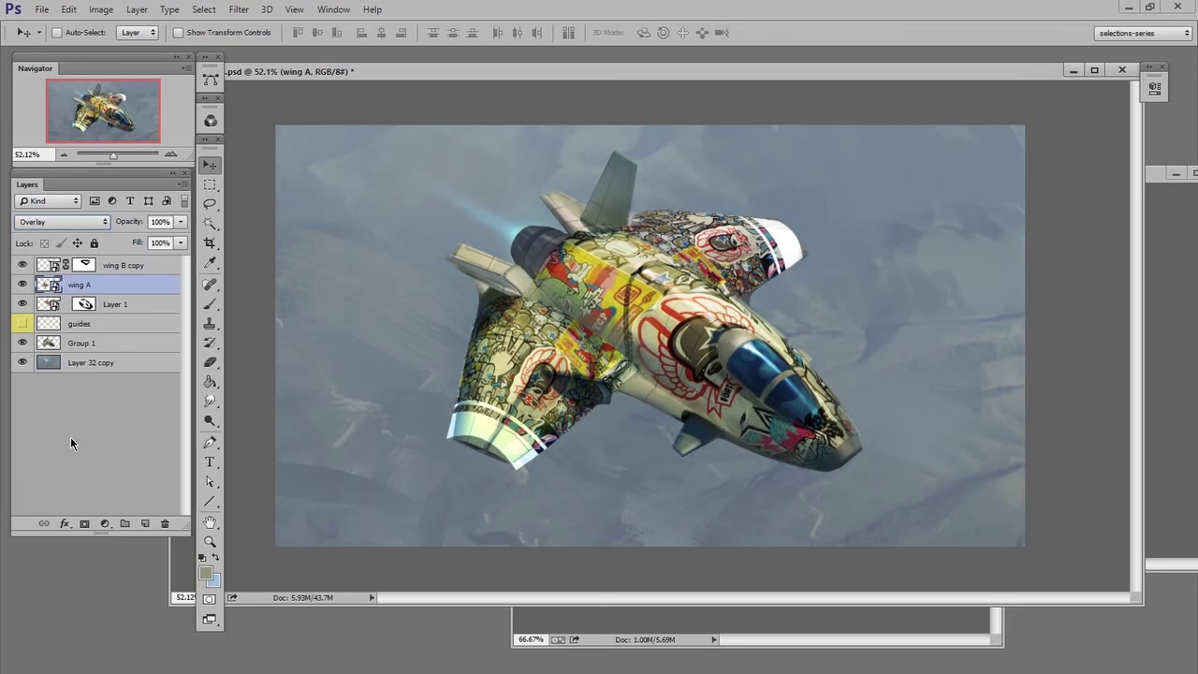